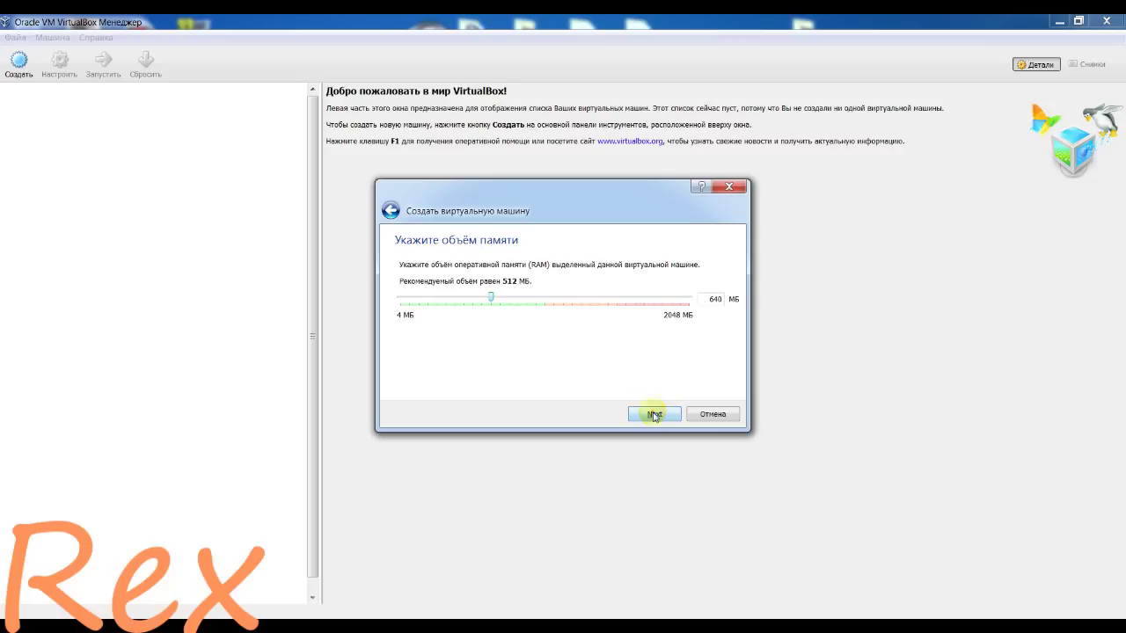
Step: Accept 640 MB of memory for the virtual machine and choose a dynamically allocated VDI virtual hard disk
click(646, 415)
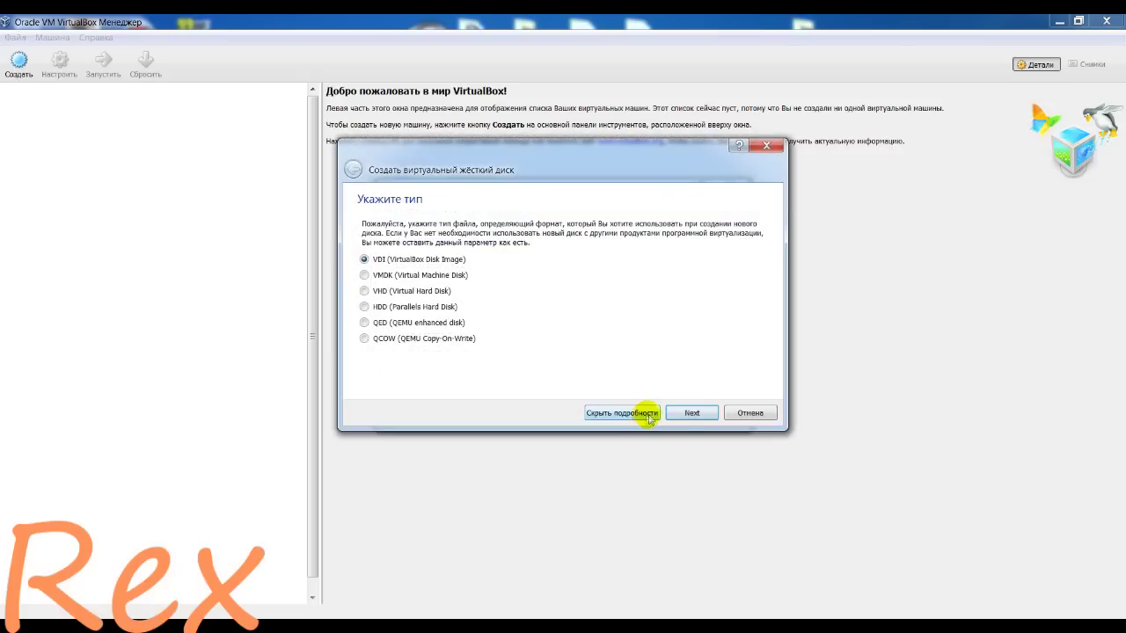
click(692, 412)
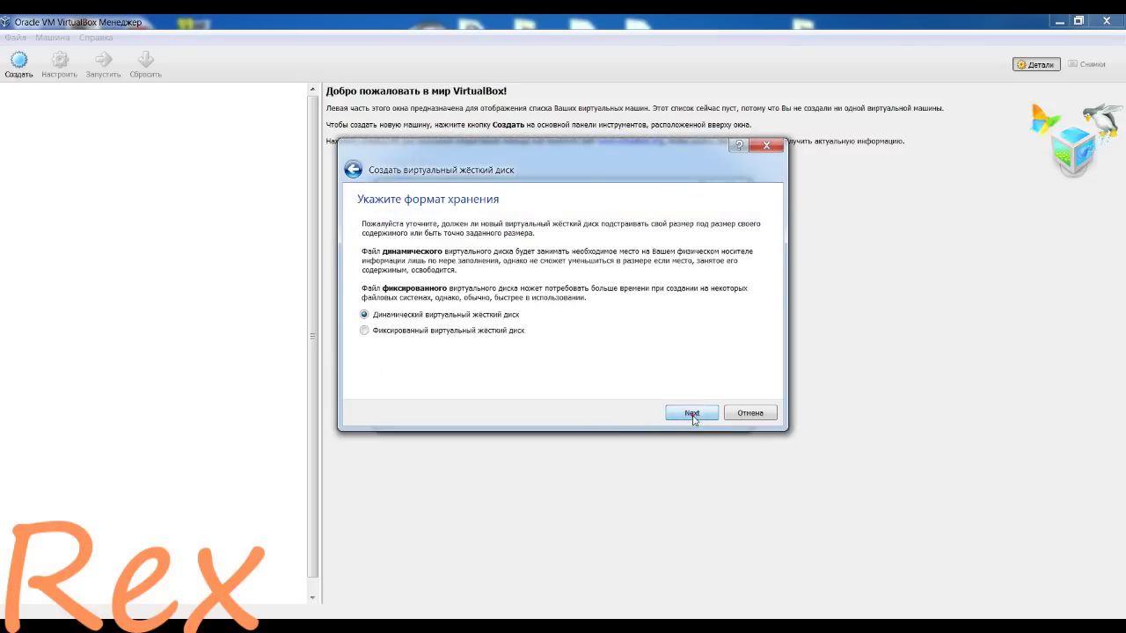
click(692, 413)
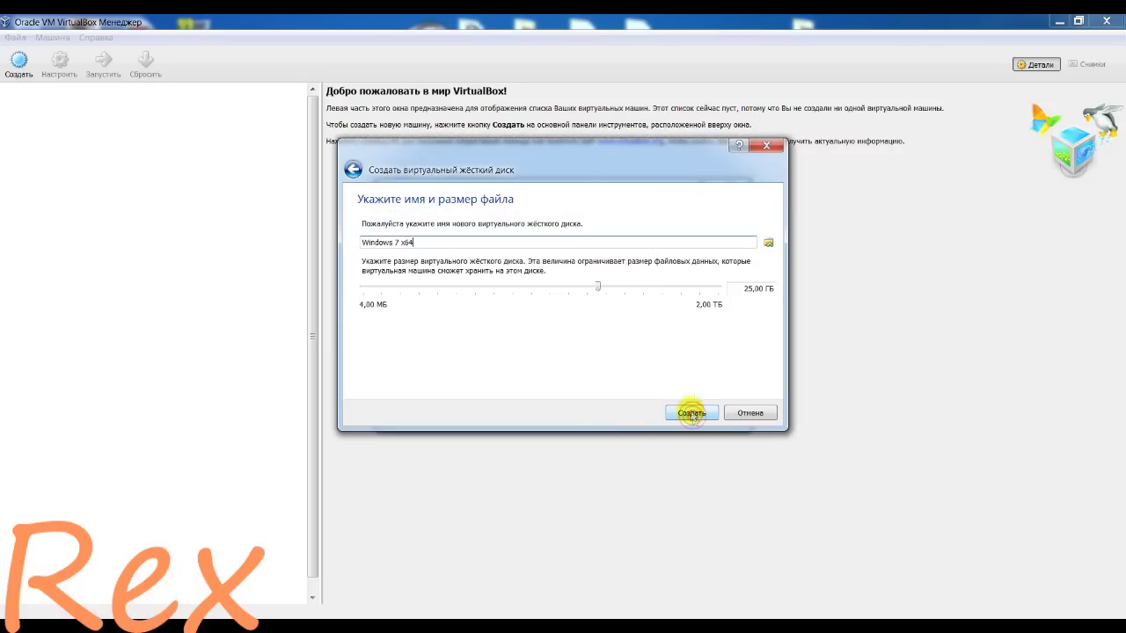
Step: Set the location of the 25 GB virtual disk file Windows 7 x64 to local disk D and create the disk
click(768, 246)
click(419, 391)
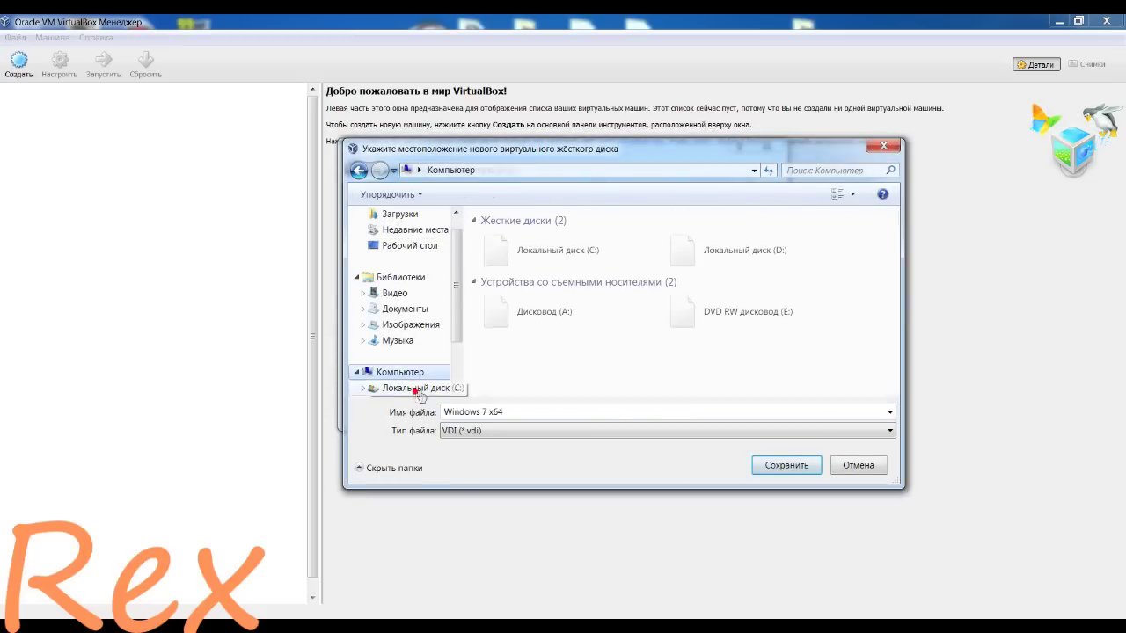
click(718, 265)
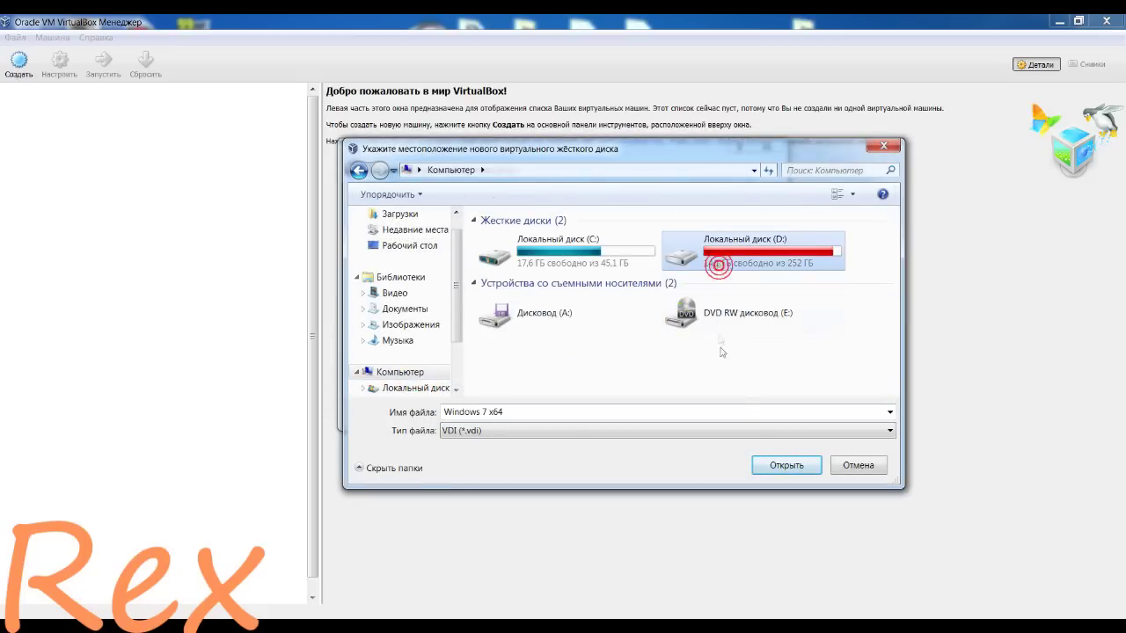
click(774, 465)
click(779, 466)
click(692, 413)
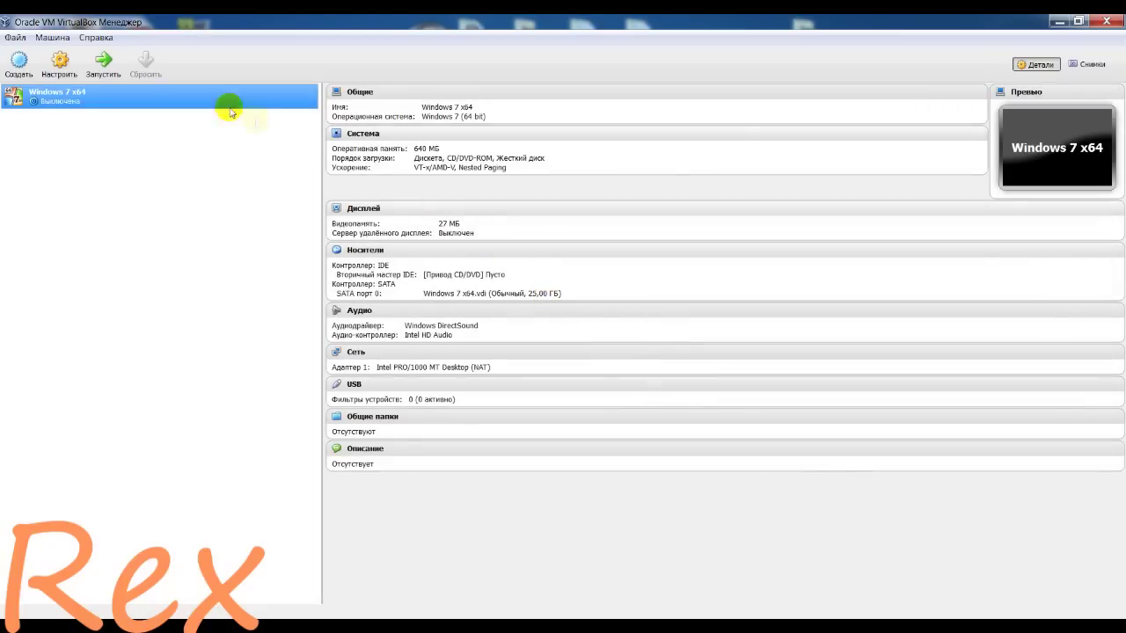
Step: Add an optical drive with the Windows 7 SP1 Ultimate X64 MoN Edition ISO to the machine's IDE controller and save the settings
click(70, 66)
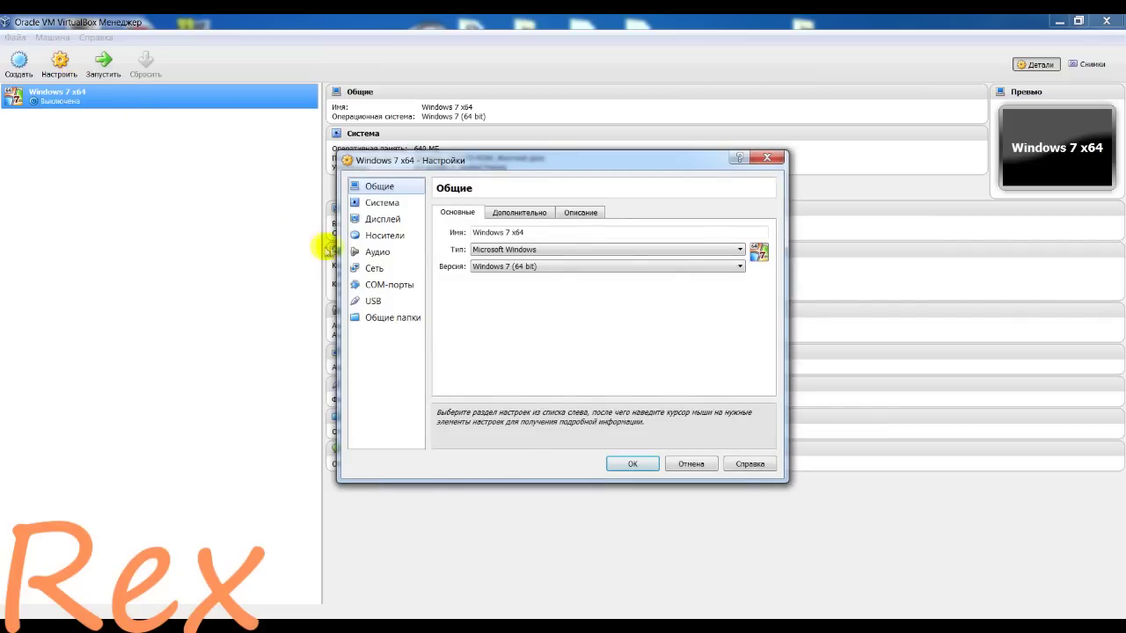
click(362, 237)
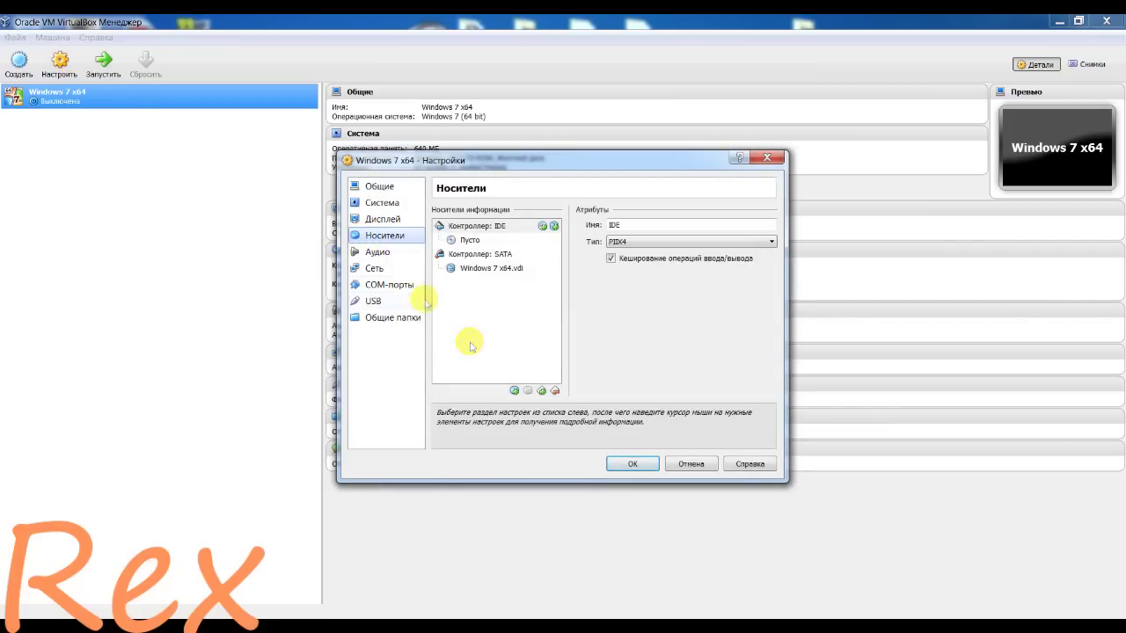
click(513, 391)
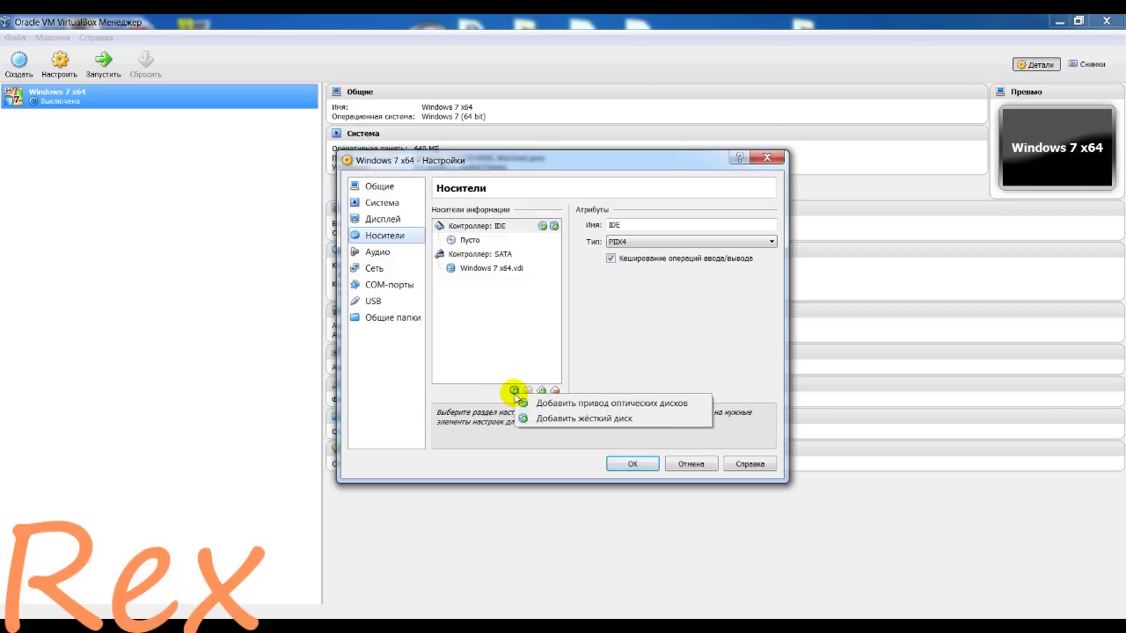
click(528, 402)
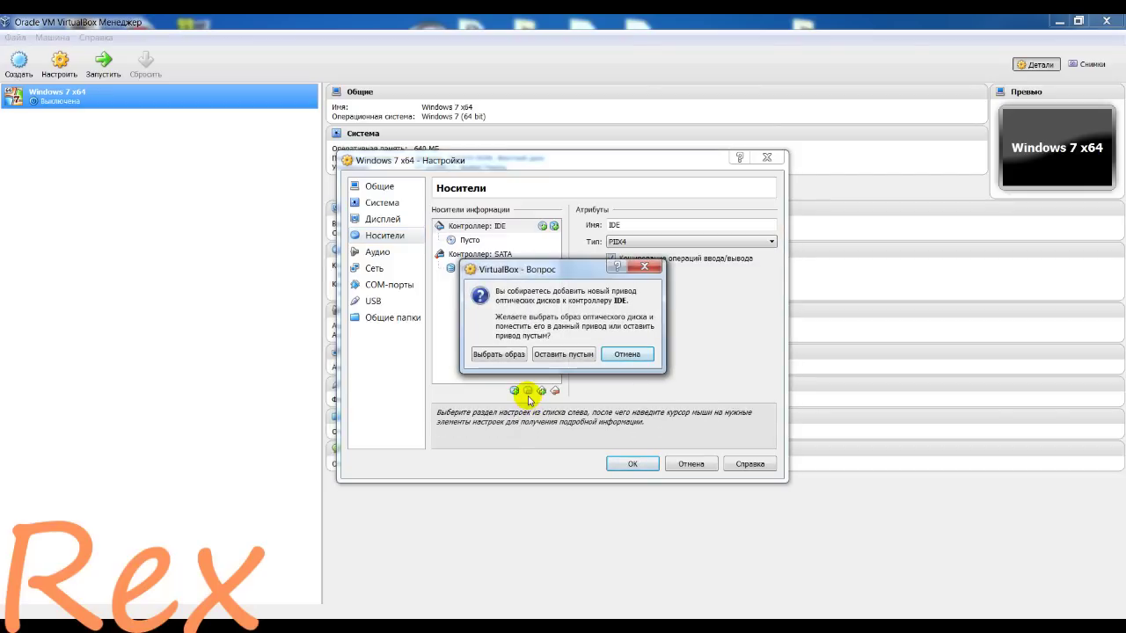
click(500, 354)
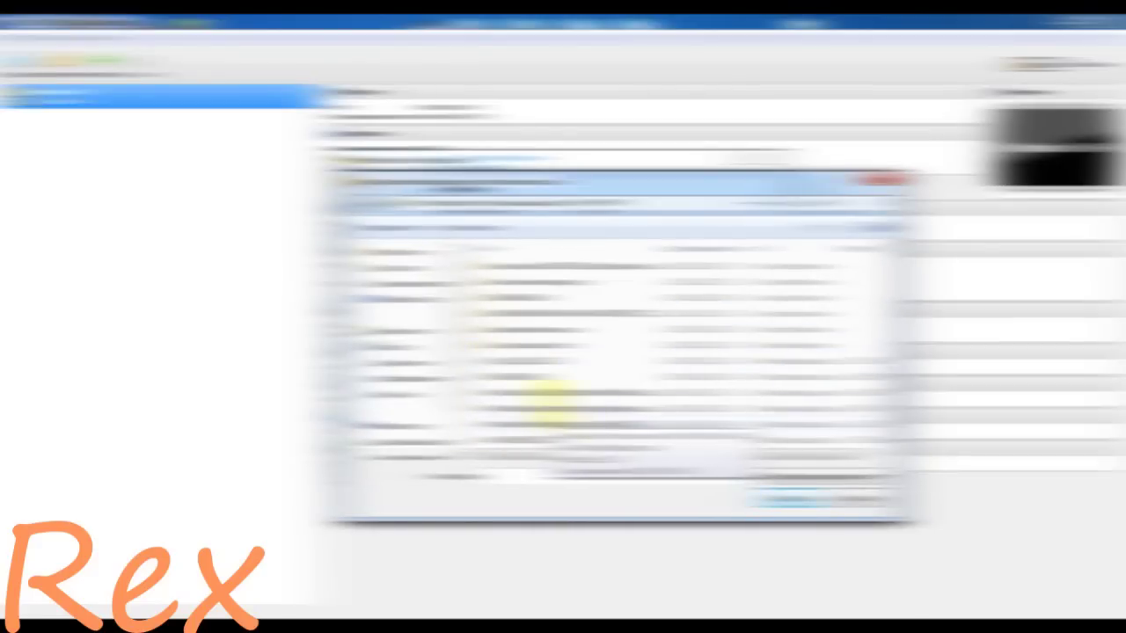
double_click(543, 393)
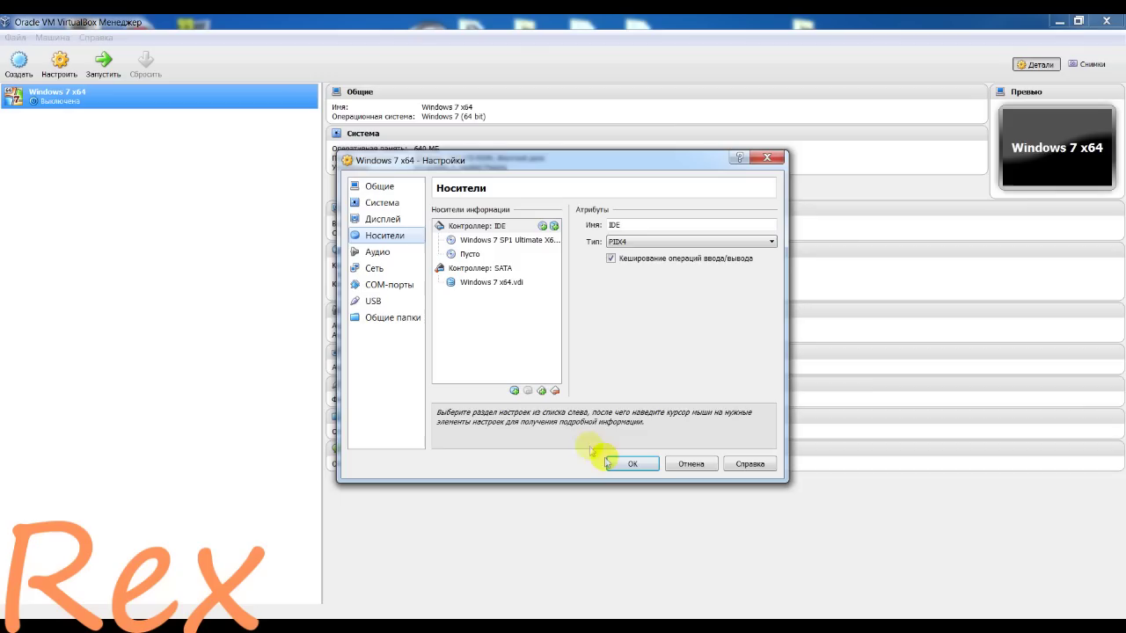
click(626, 464)
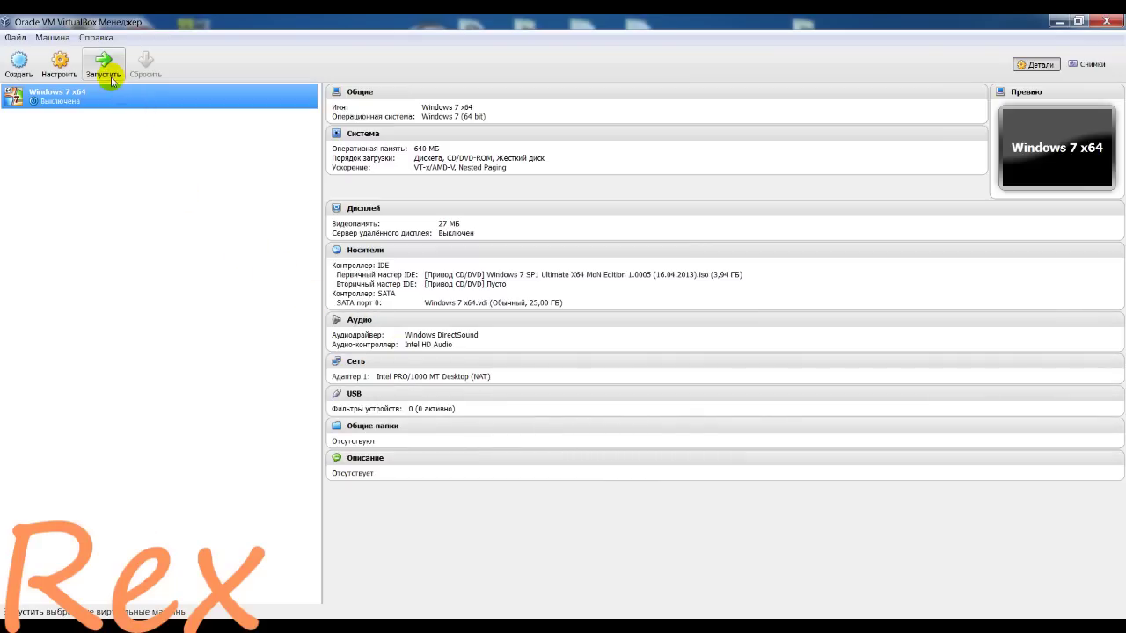
Step: Start the Windows 7 x64 virtual machine in a maximized window and dismiss the colour depth notice
click(107, 76)
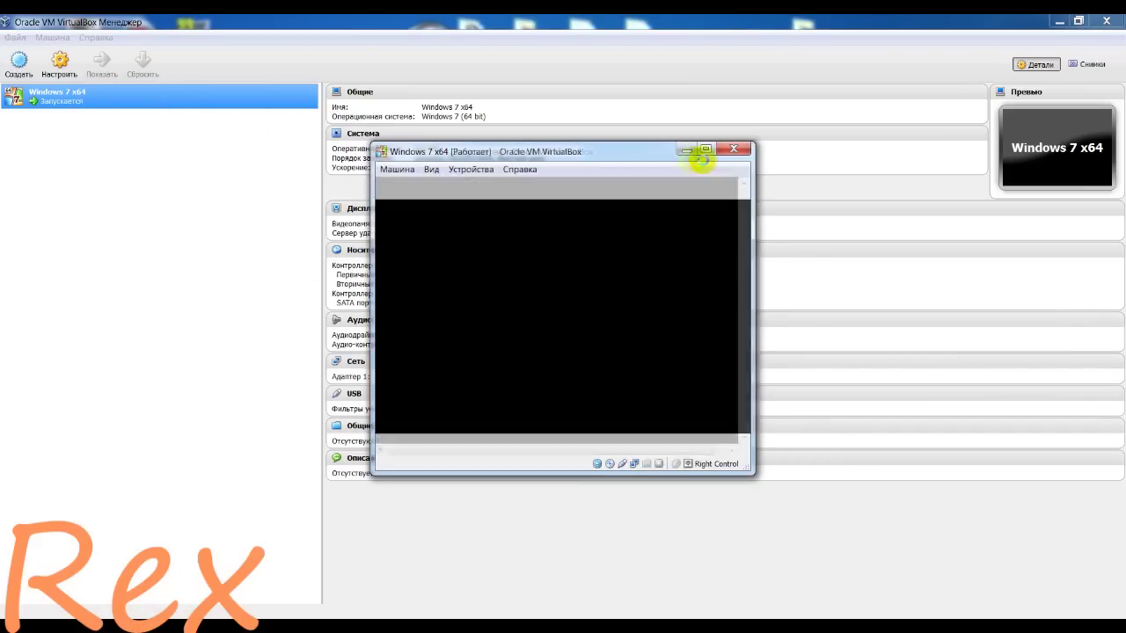
click(706, 148)
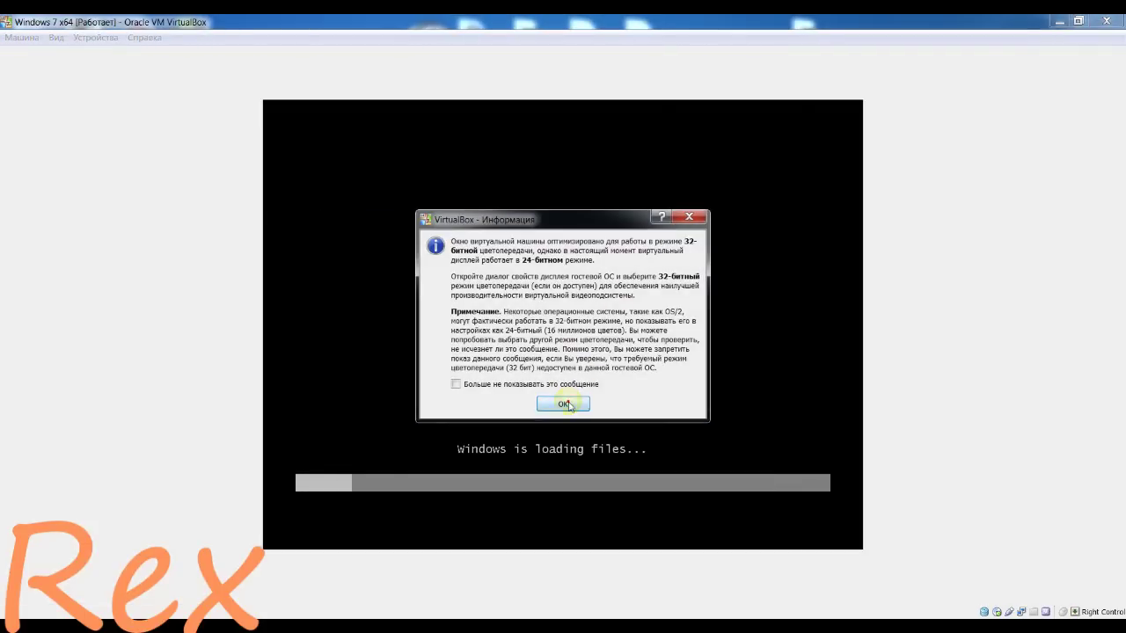
click(564, 403)
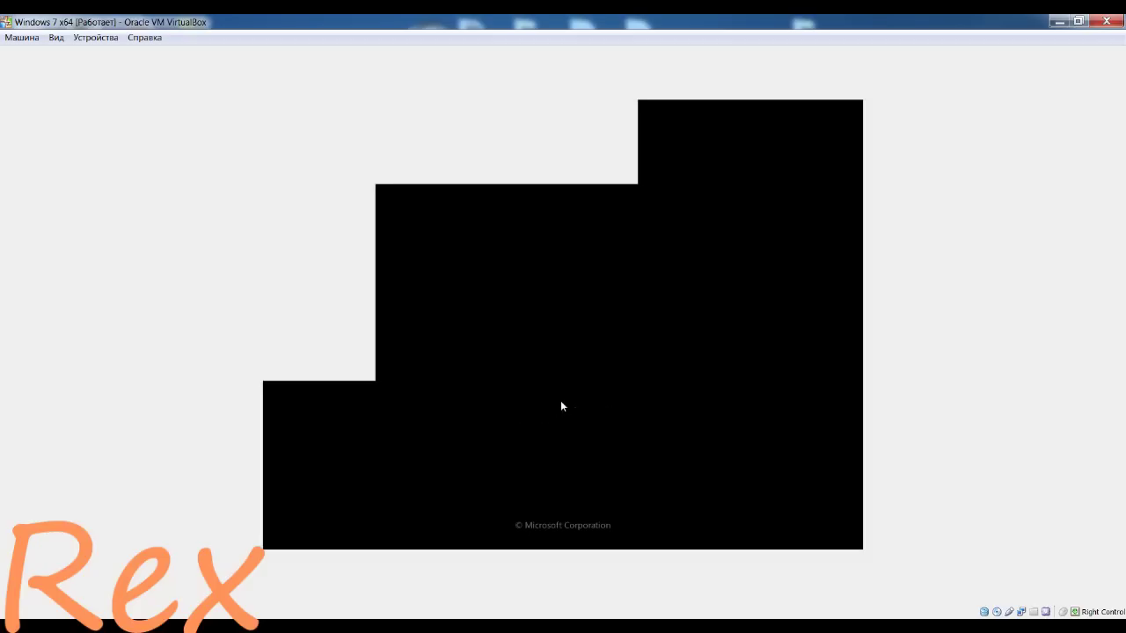
Step: Dismiss the mouse integration notice in the running virtual machine and maximize its window again
double_click(454, 21)
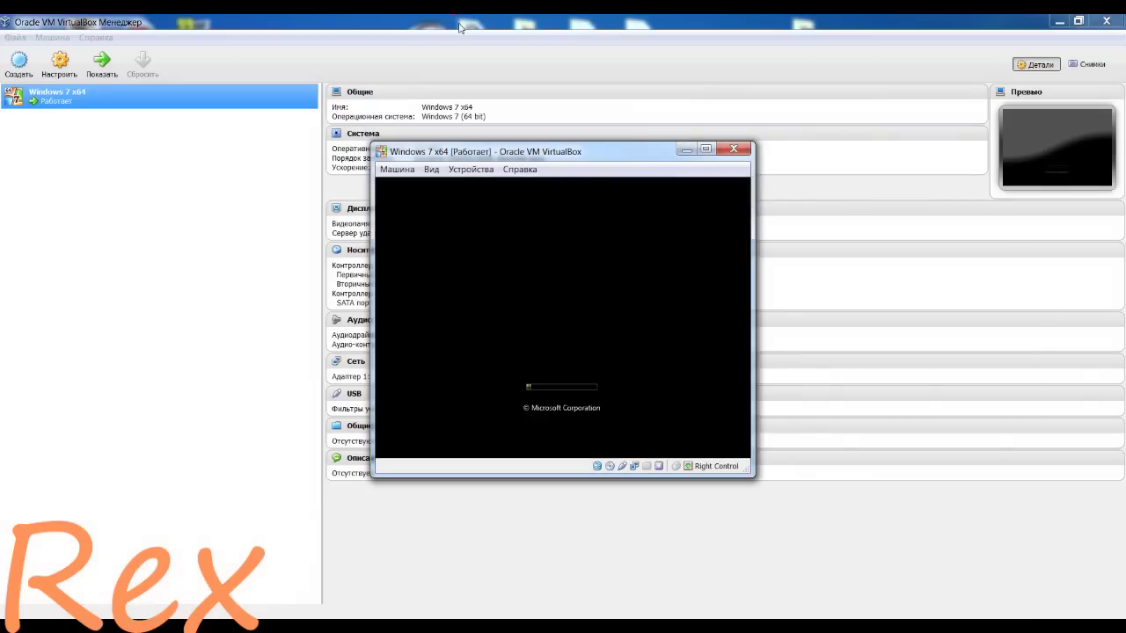
click(458, 26)
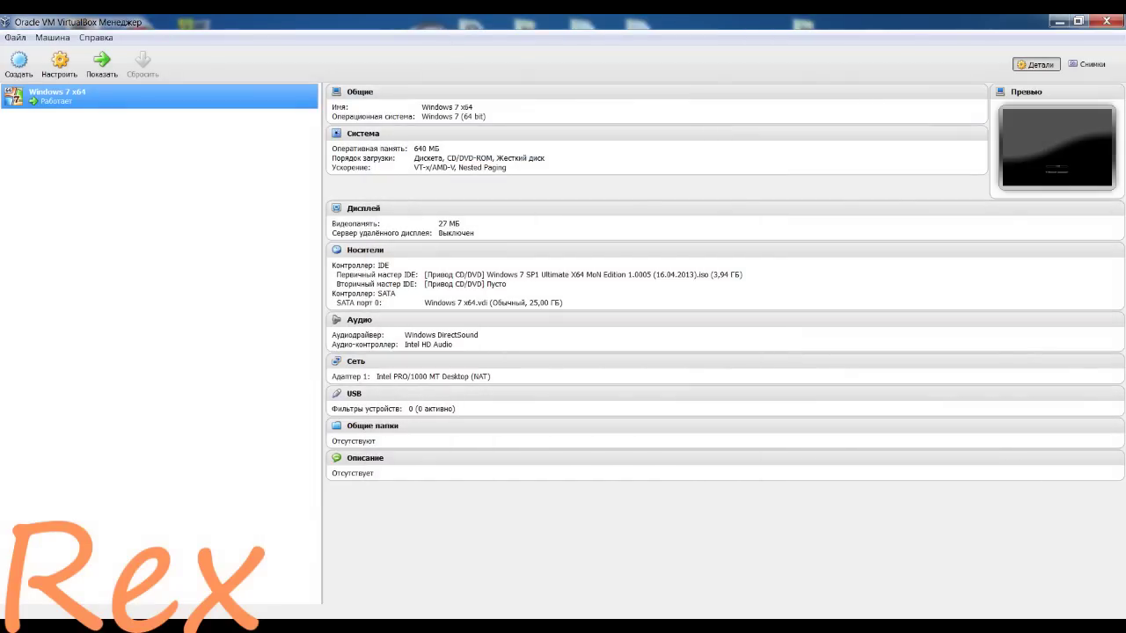
click(372, 572)
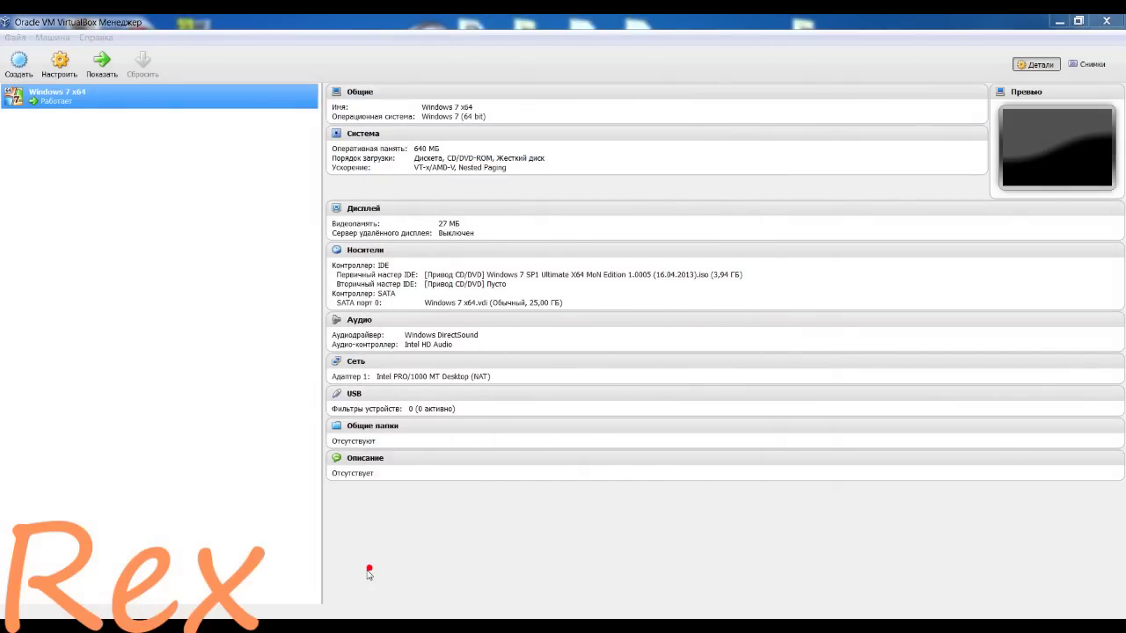
click(616, 436)
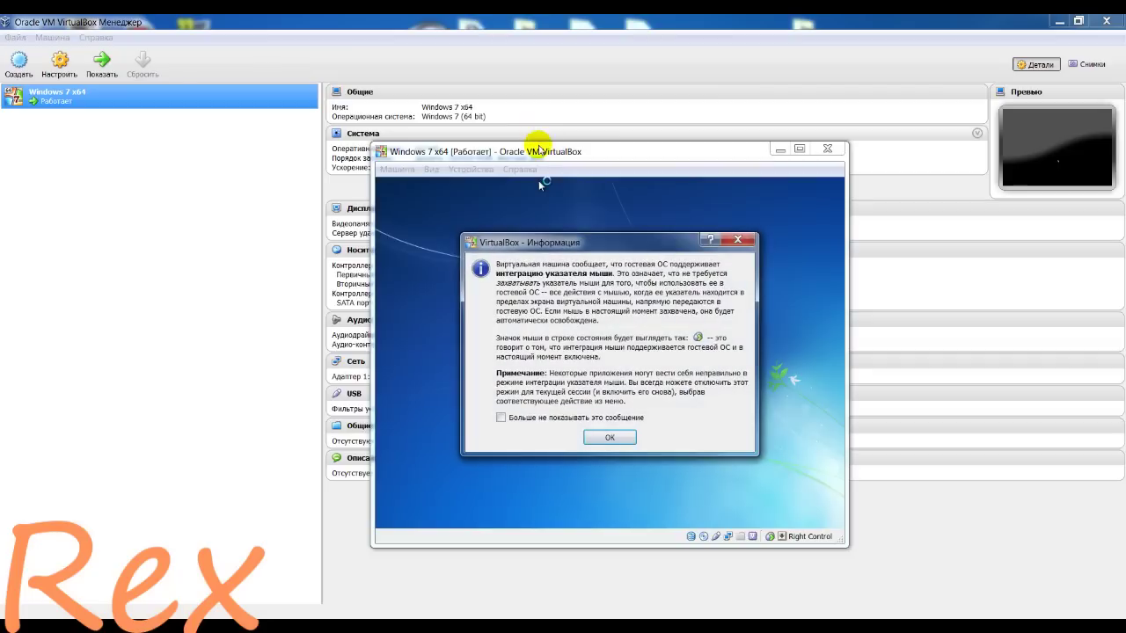
click(606, 436)
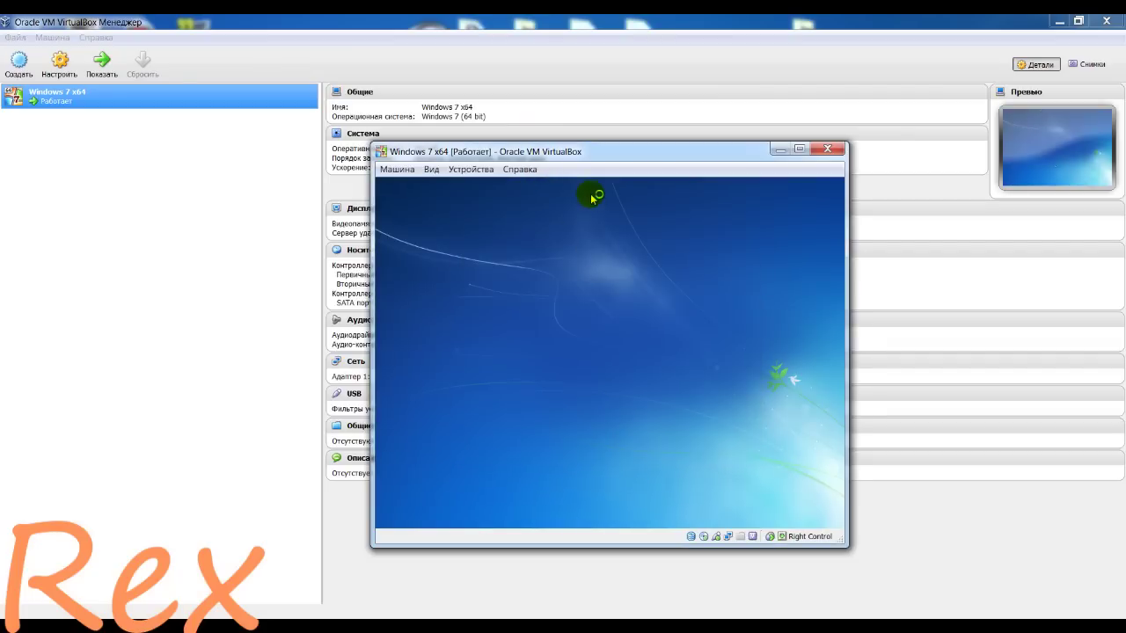
double_click(598, 152)
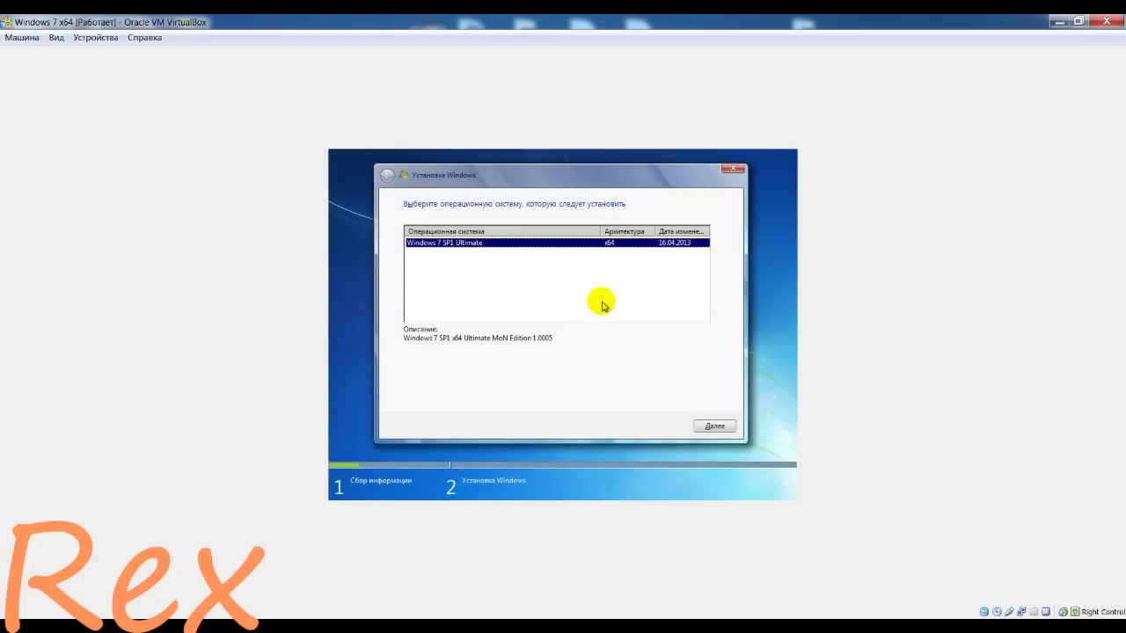
Step: Install Windows 7 SP1 Ultimate x64 on the unallocated space of disk 0, accepting the licence terms
click(716, 426)
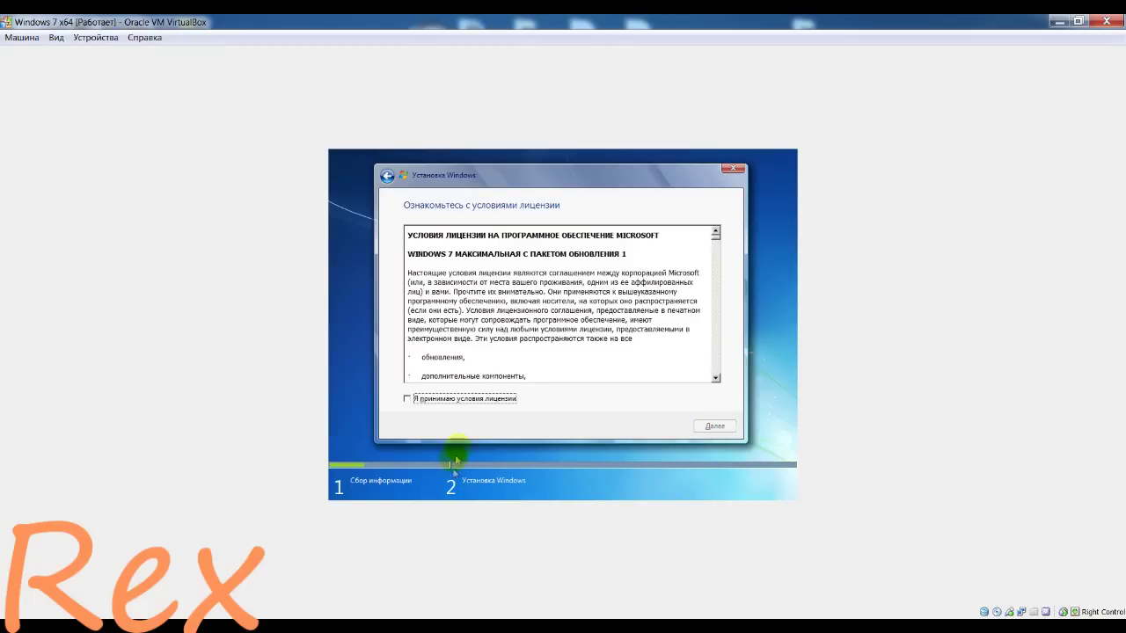
click(405, 401)
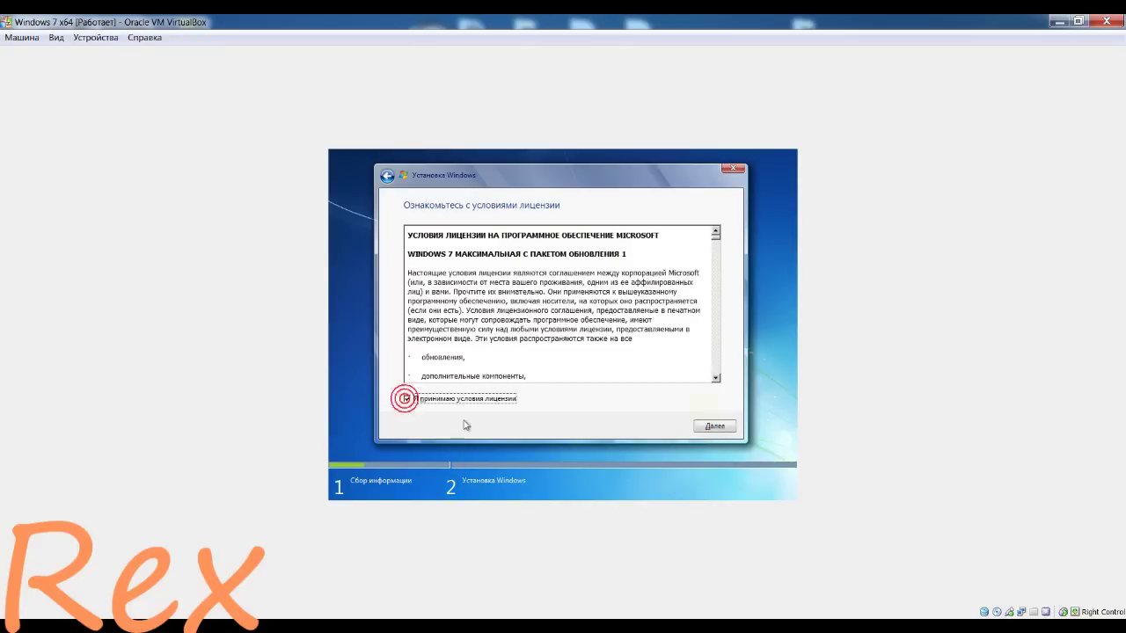
click(709, 426)
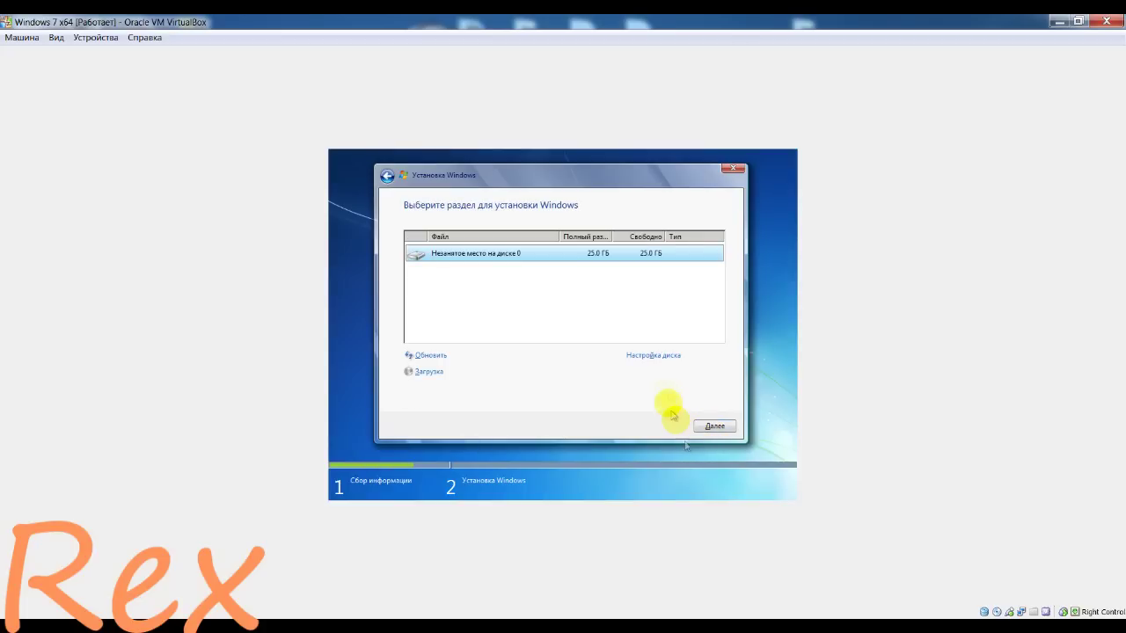
click(709, 428)
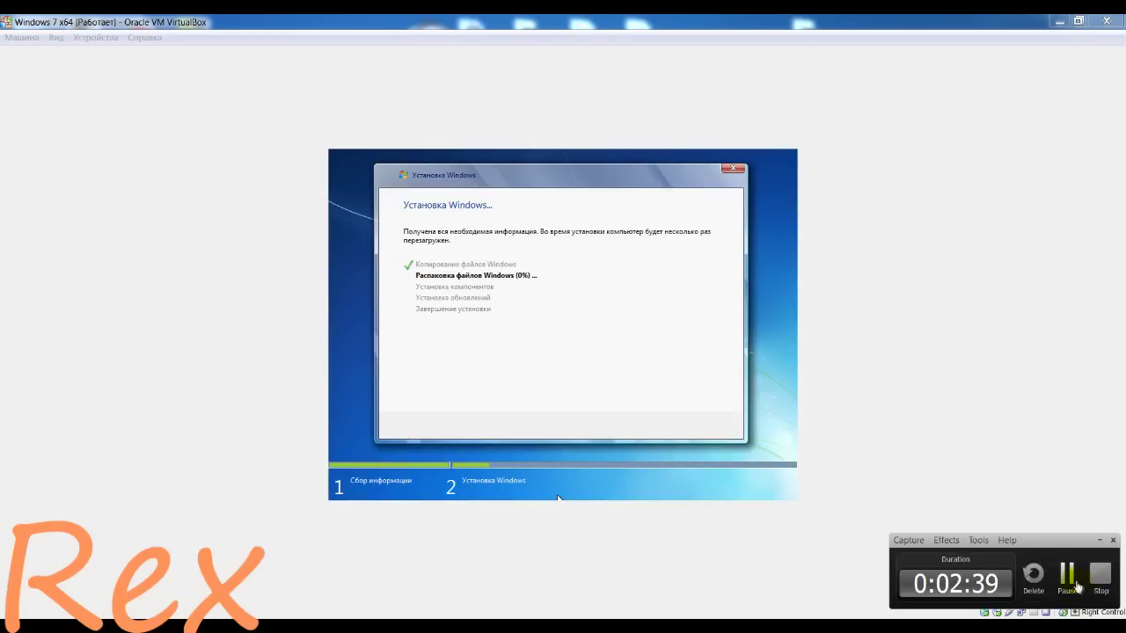
click(1064, 578)
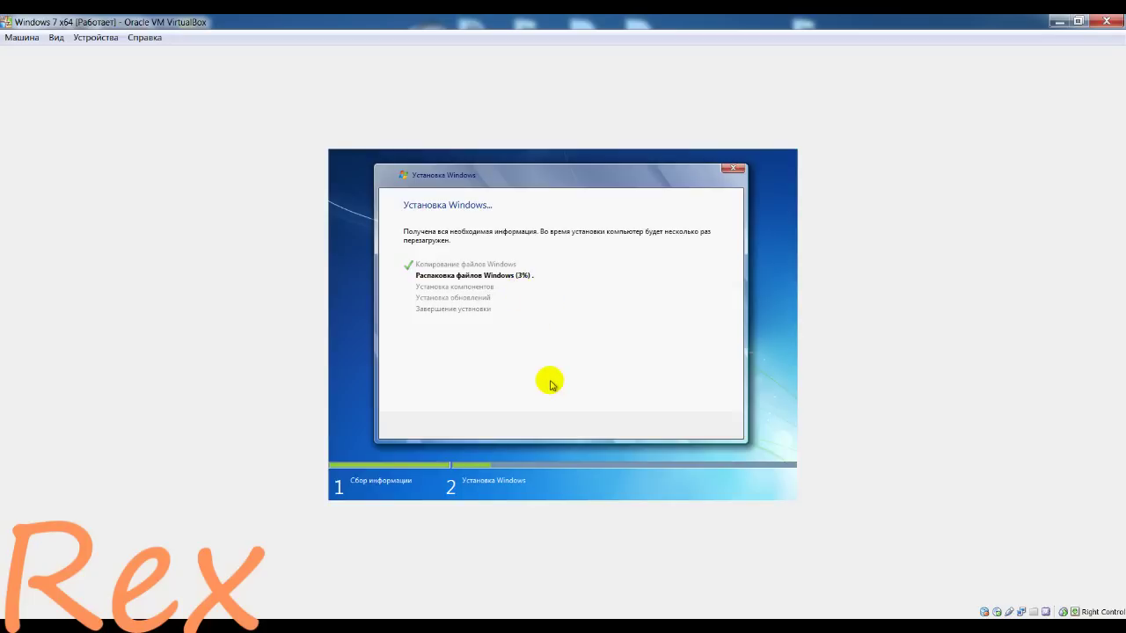
click(402, 625)
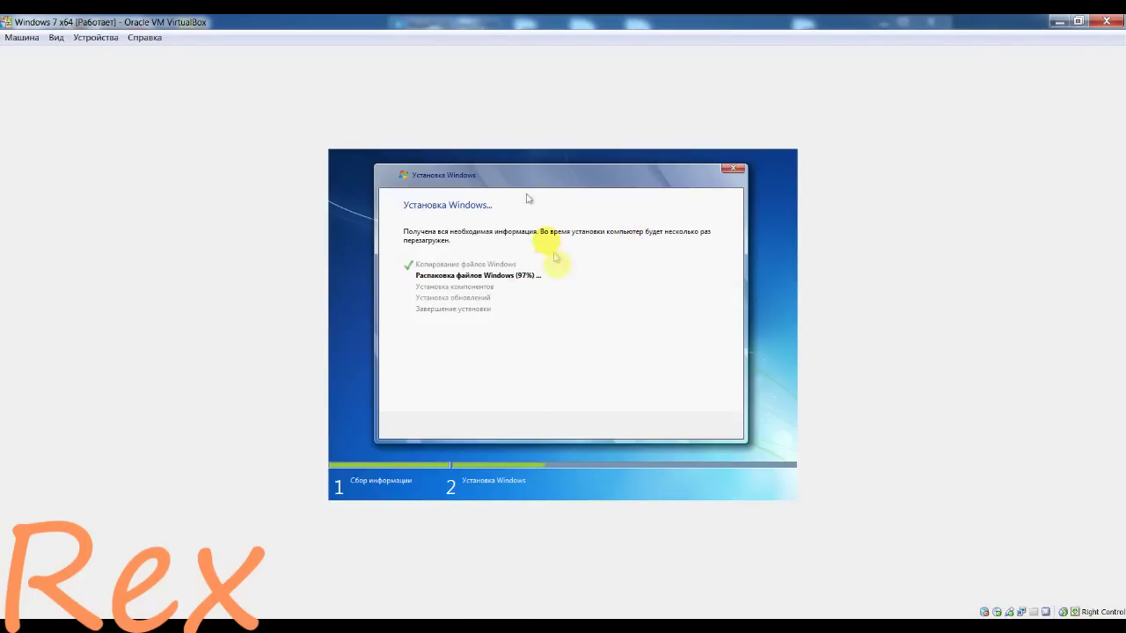
click(561, 270)
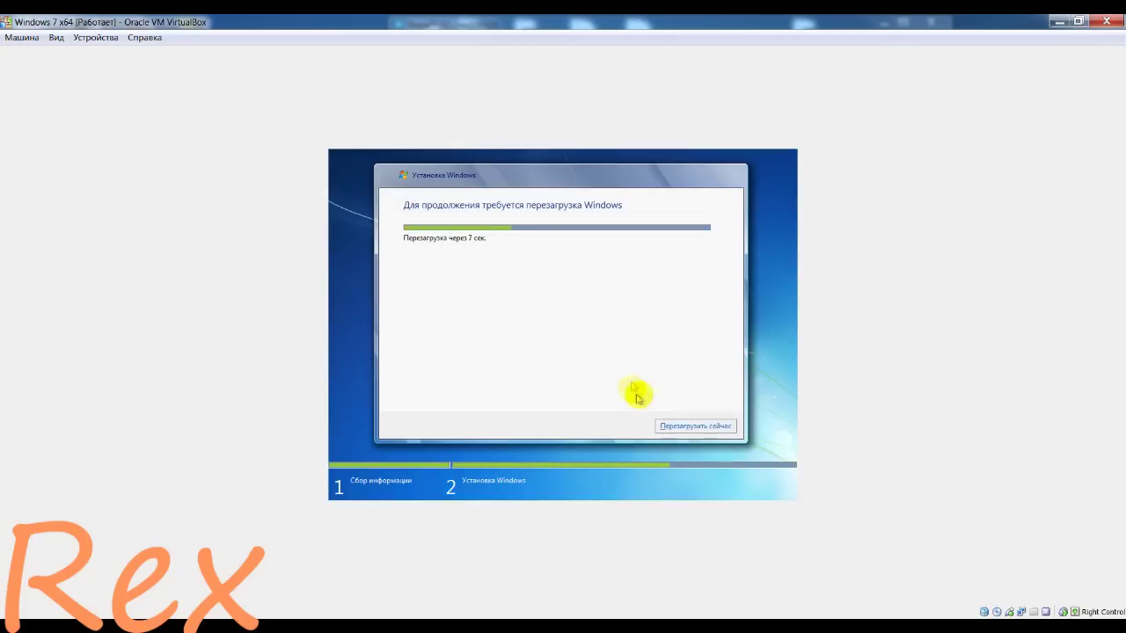
Step: Restart the virtual machine immediately to continue the Windows installation and dismiss the mouse integration notice
click(665, 427)
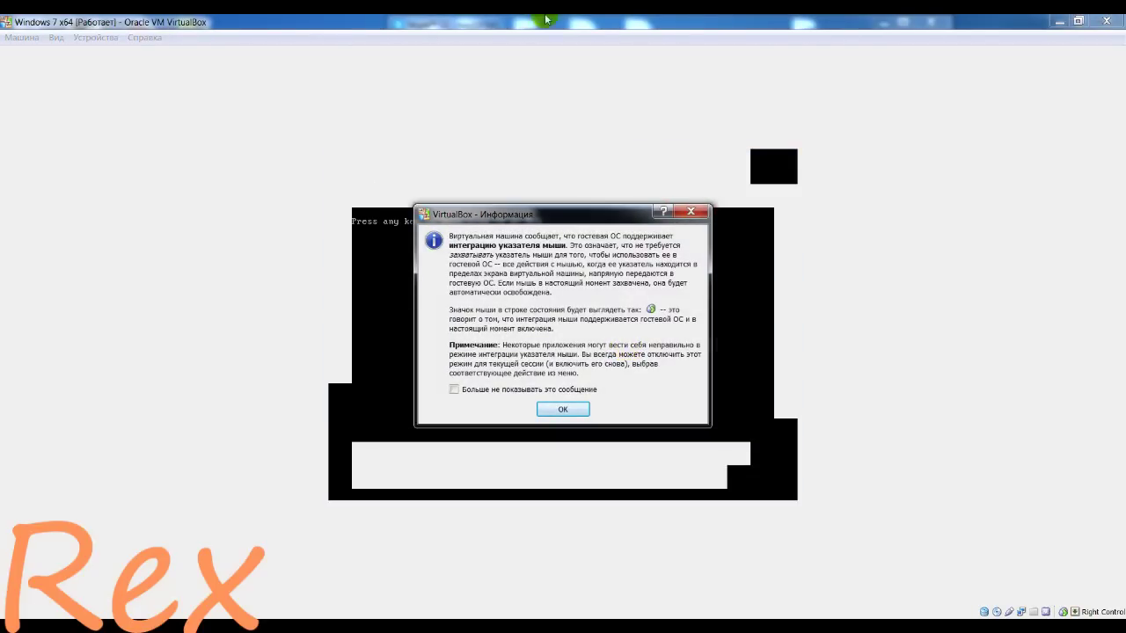
click(562, 409)
Step: Minimize the Skype window, return the virtual machine window to maximized and dismiss its mouse integration notice
key(super+Down)
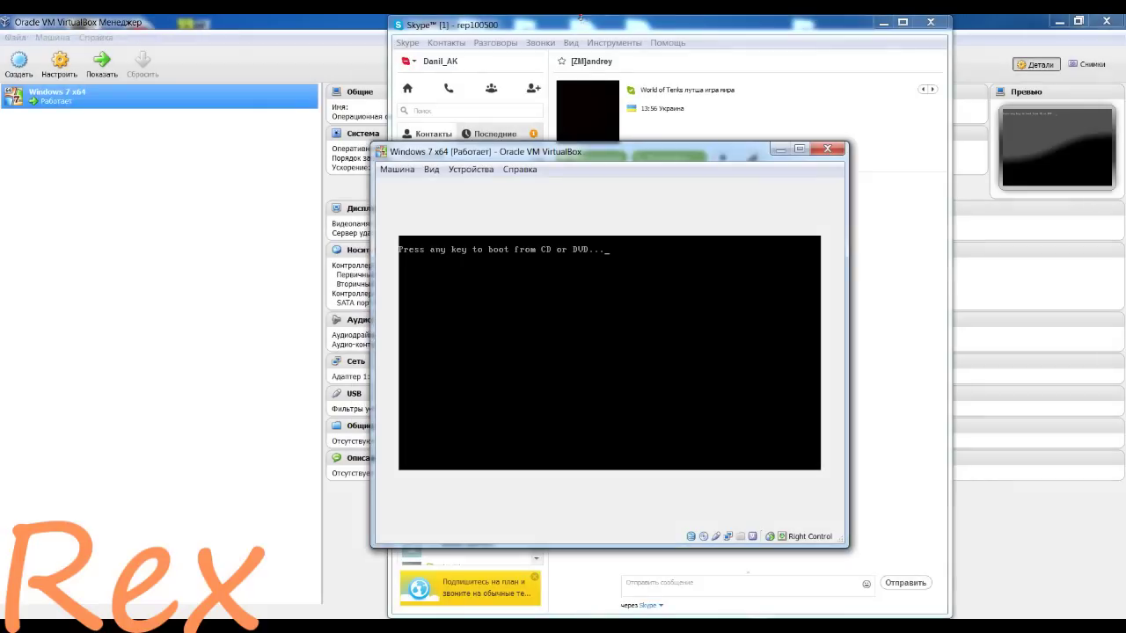
click(884, 23)
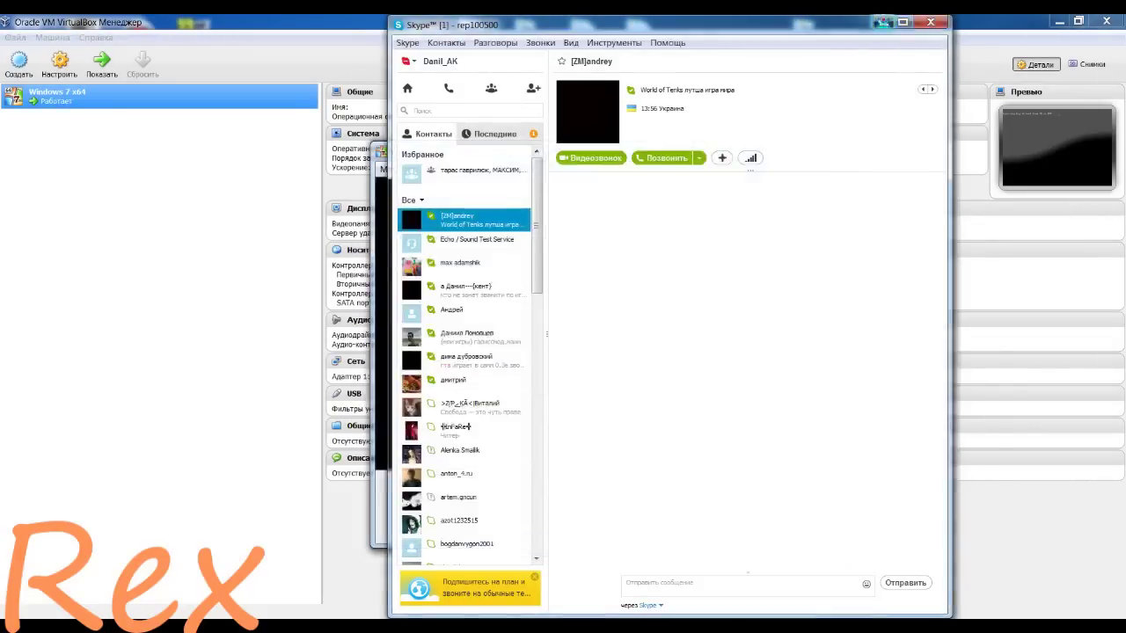
click(675, 453)
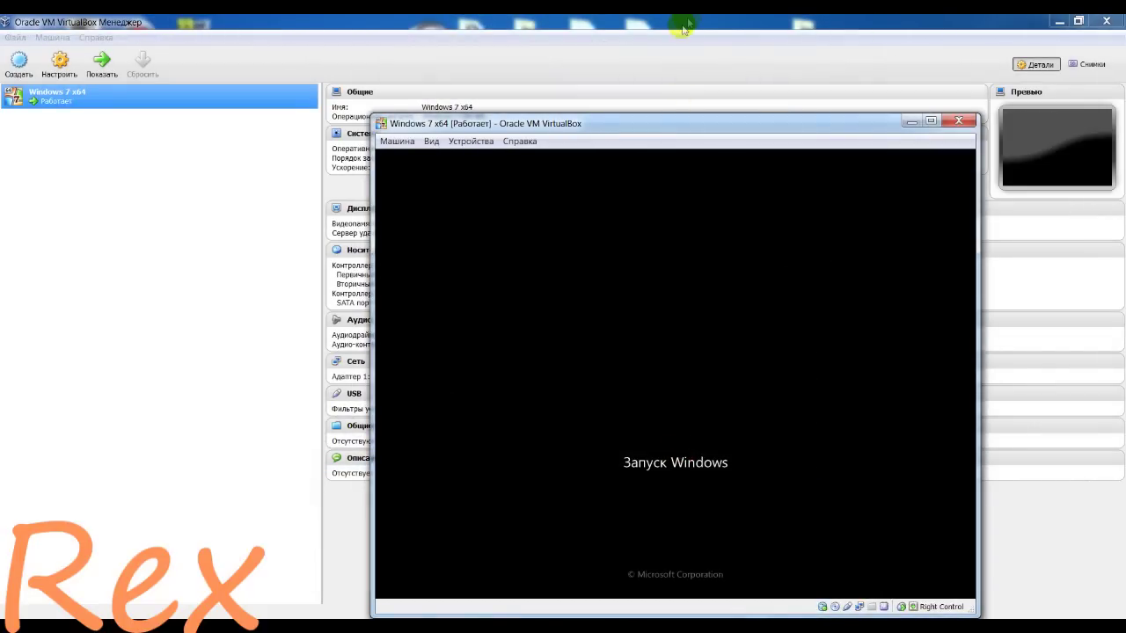
double_click(675, 116)
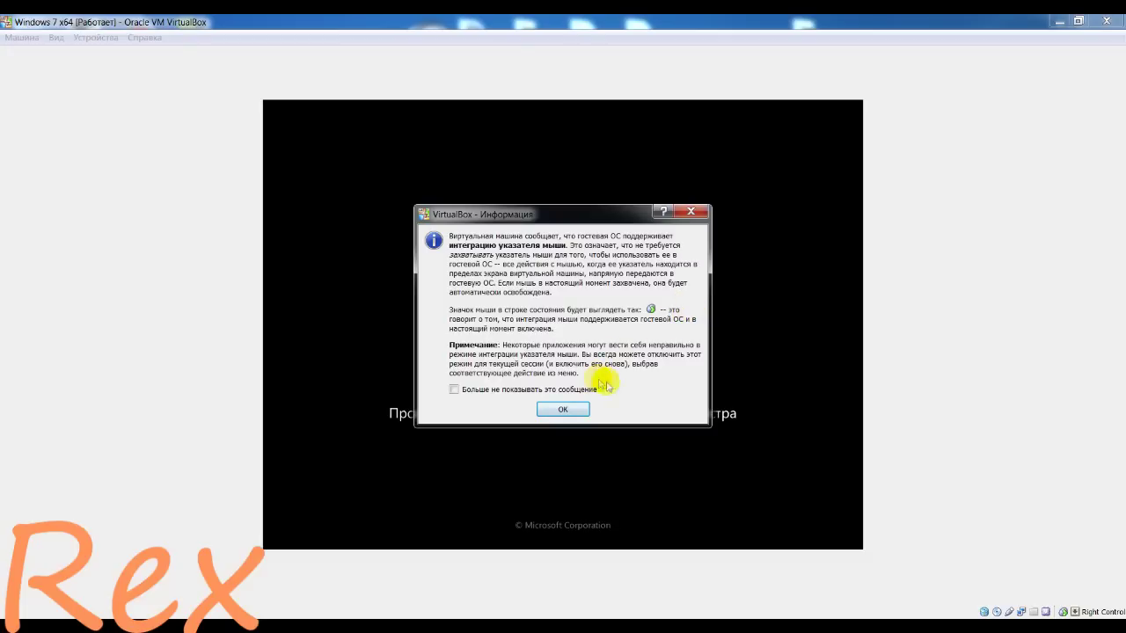
click(581, 415)
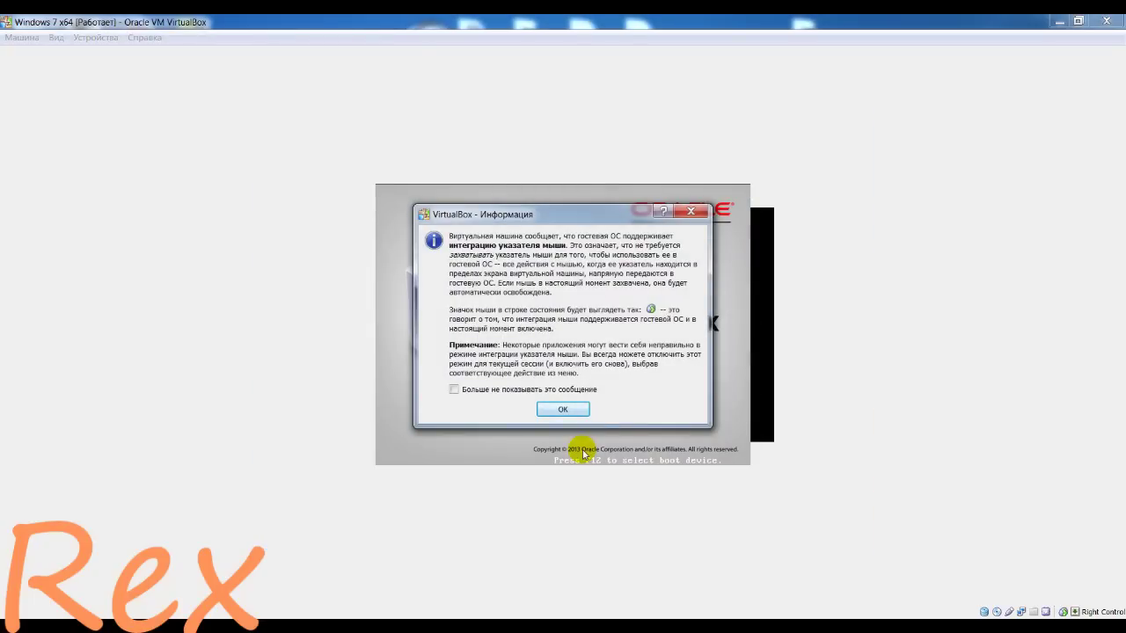
Step: Dismiss the mouse integration notice, restore the virtual machine window and maximize it again
click(567, 409)
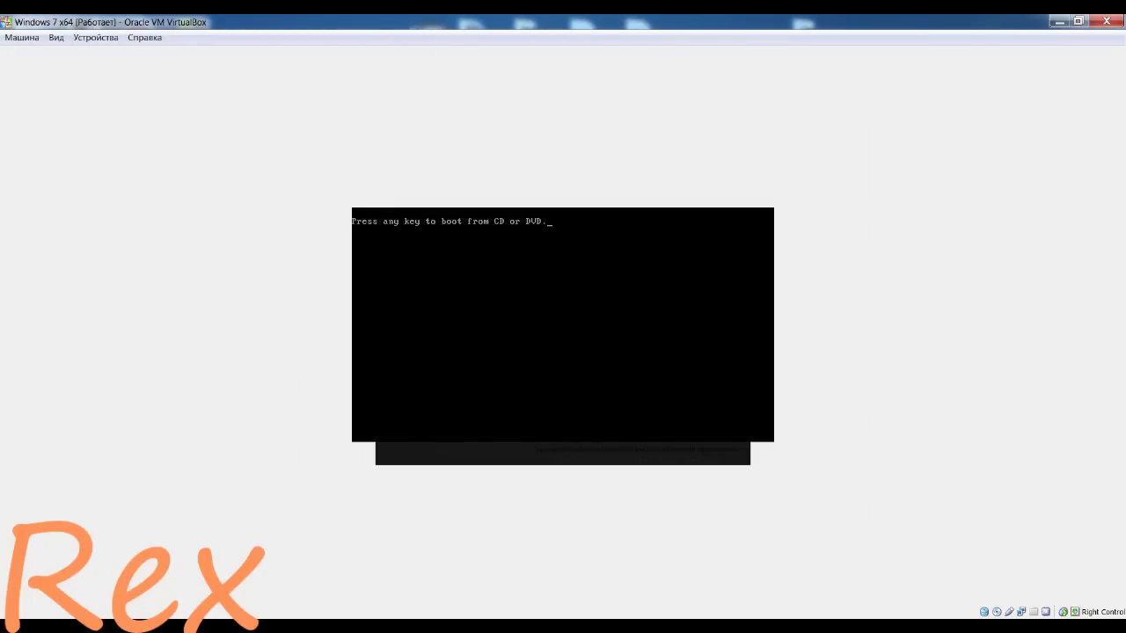
double_click(651, 19)
double_click(623, 118)
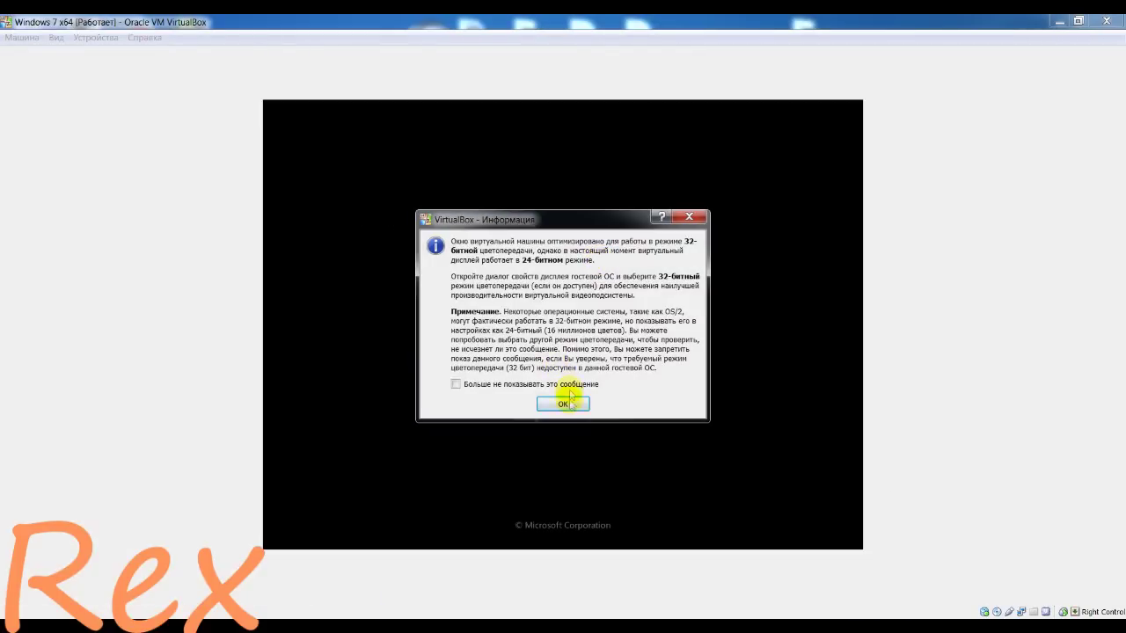
Step: Dismiss the colour depth and mouse integration notices, then refit the virtual machine window by restoring and re-maximizing it
click(566, 403)
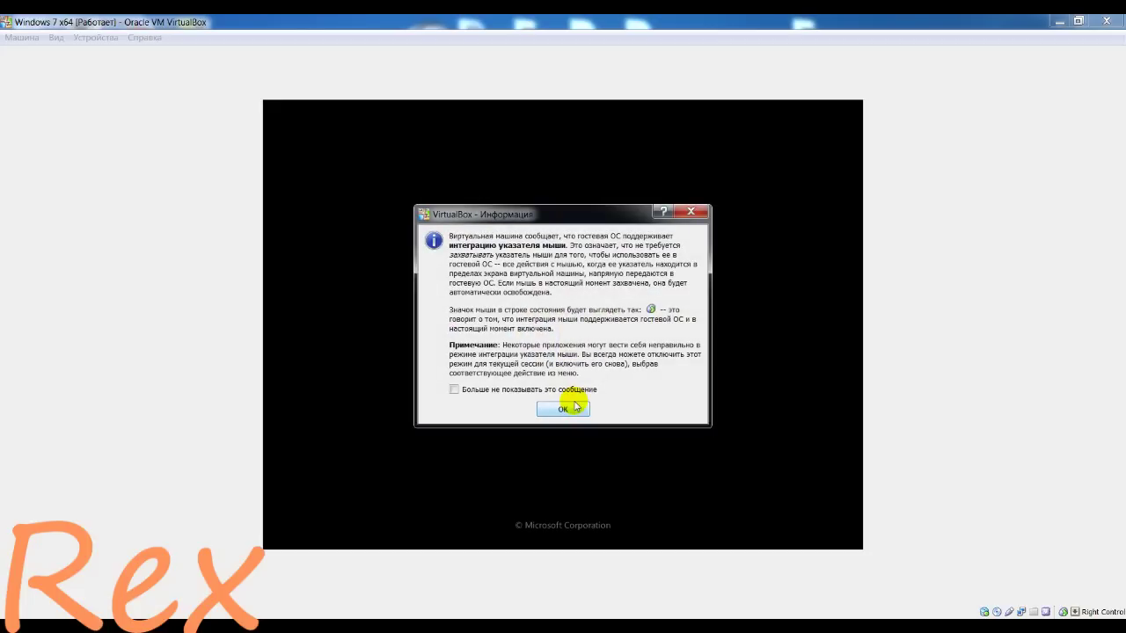
click(560, 408)
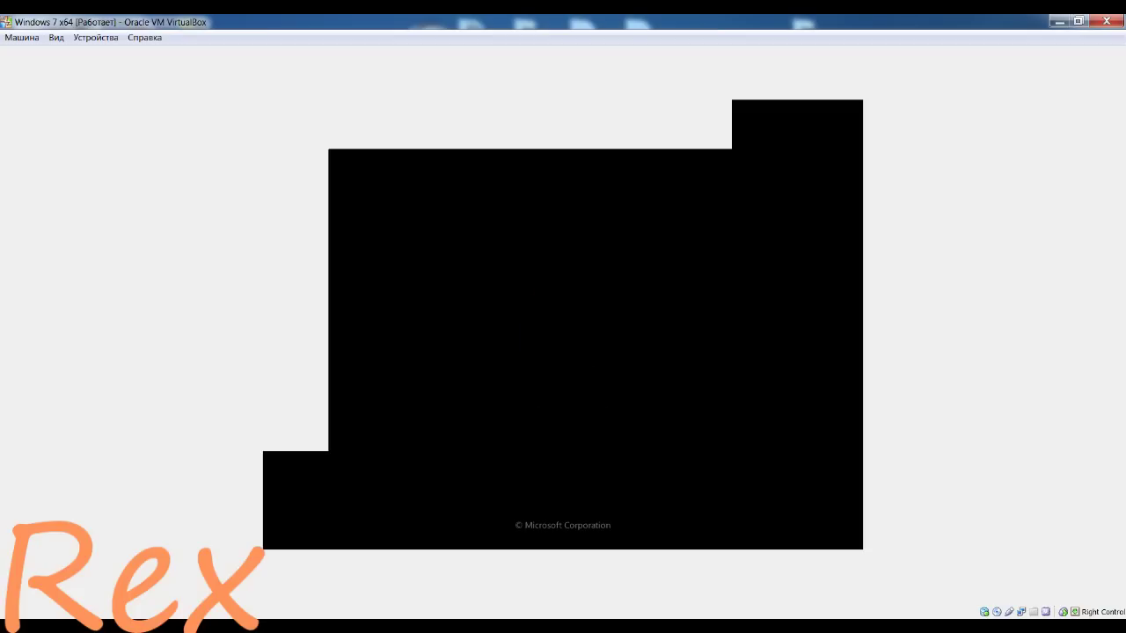
double_click(603, 20)
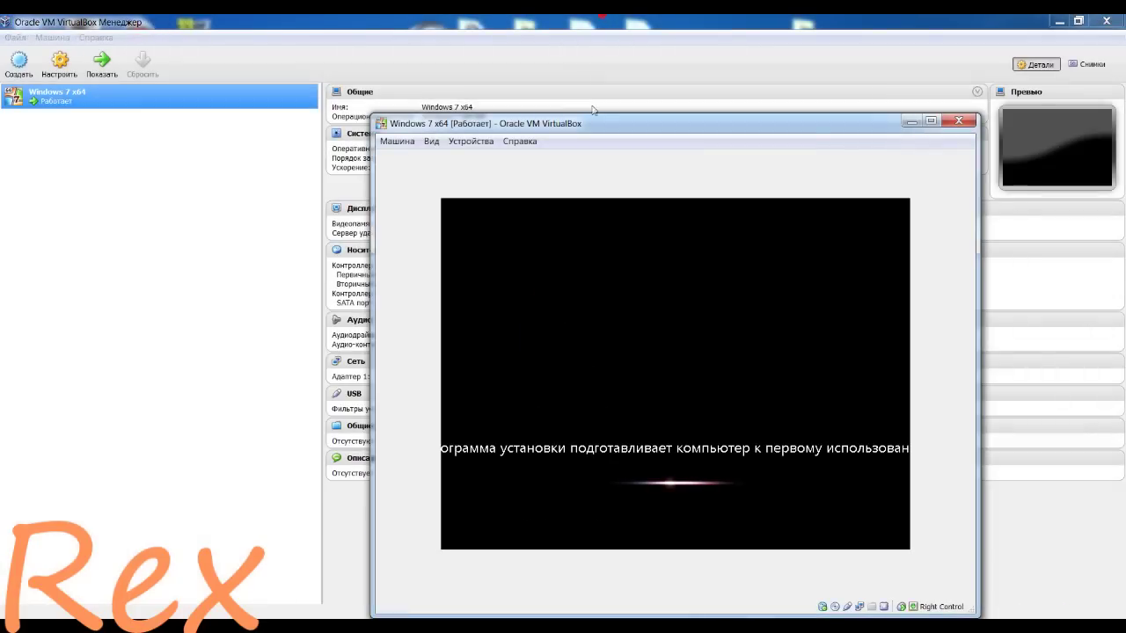
double_click(603, 125)
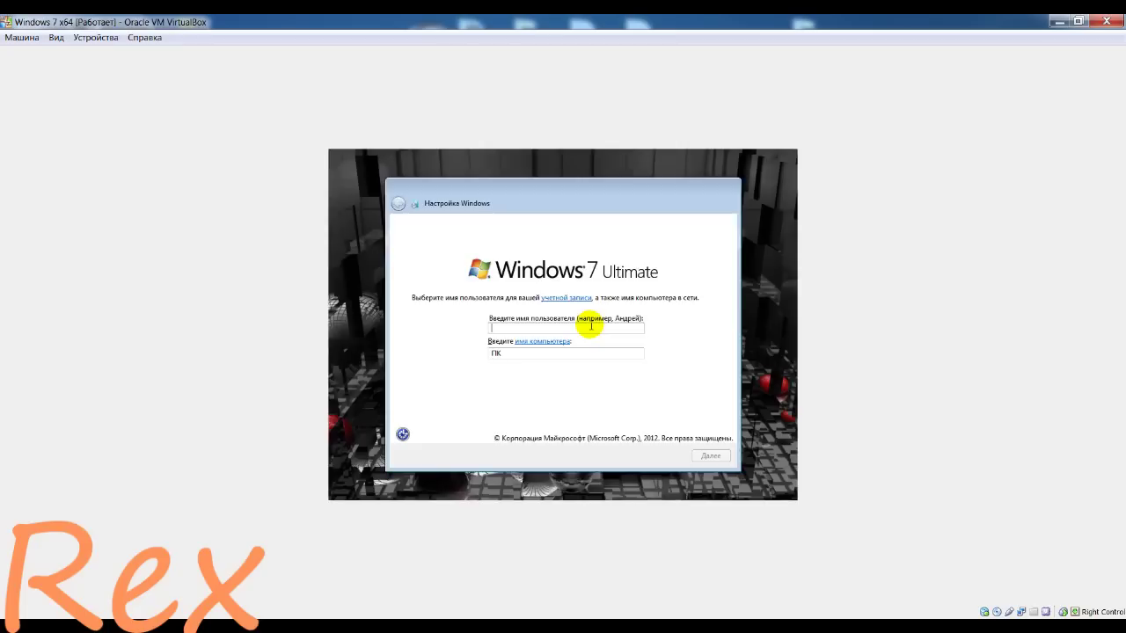
Step: Enter the user's first name as the account name and continue the Windows setup without setting a password
text(Данил)
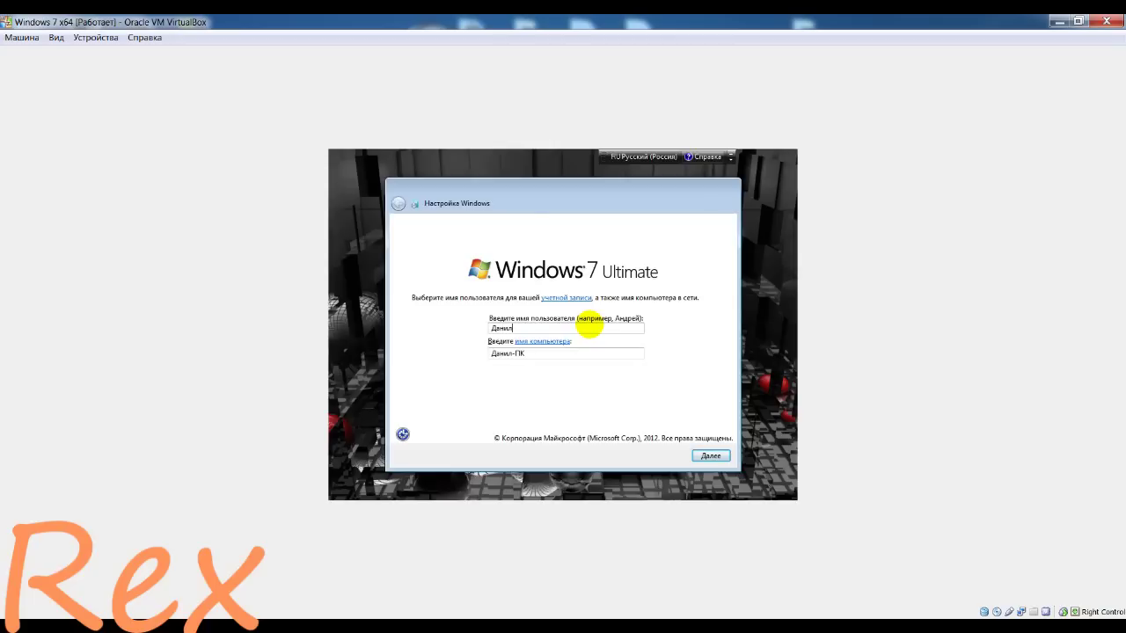
click(711, 457)
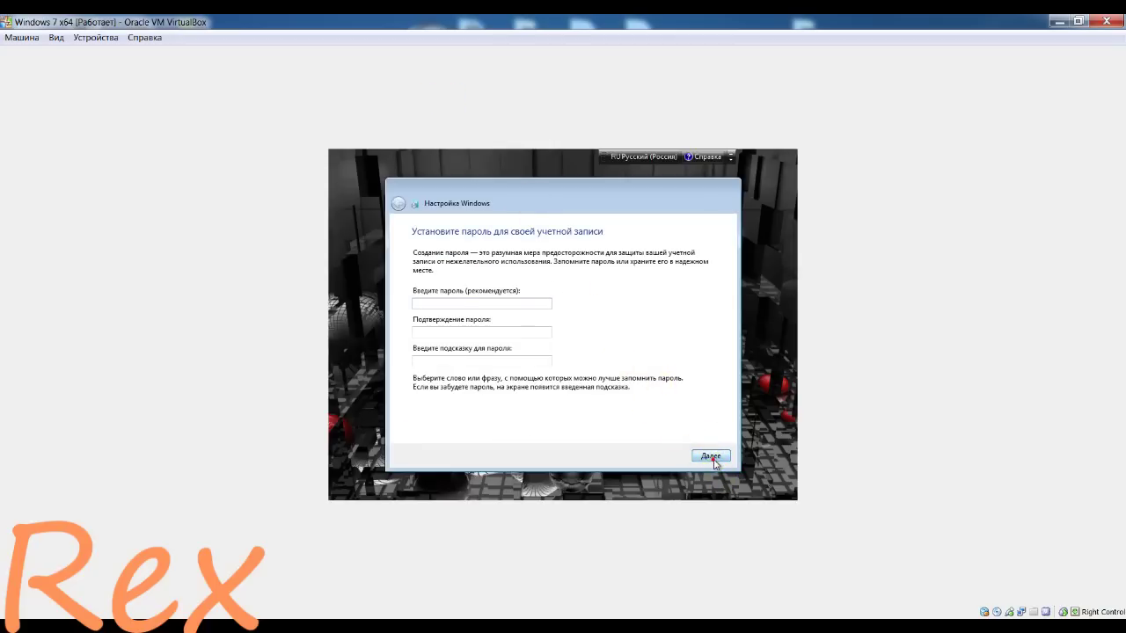
click(713, 459)
click(710, 456)
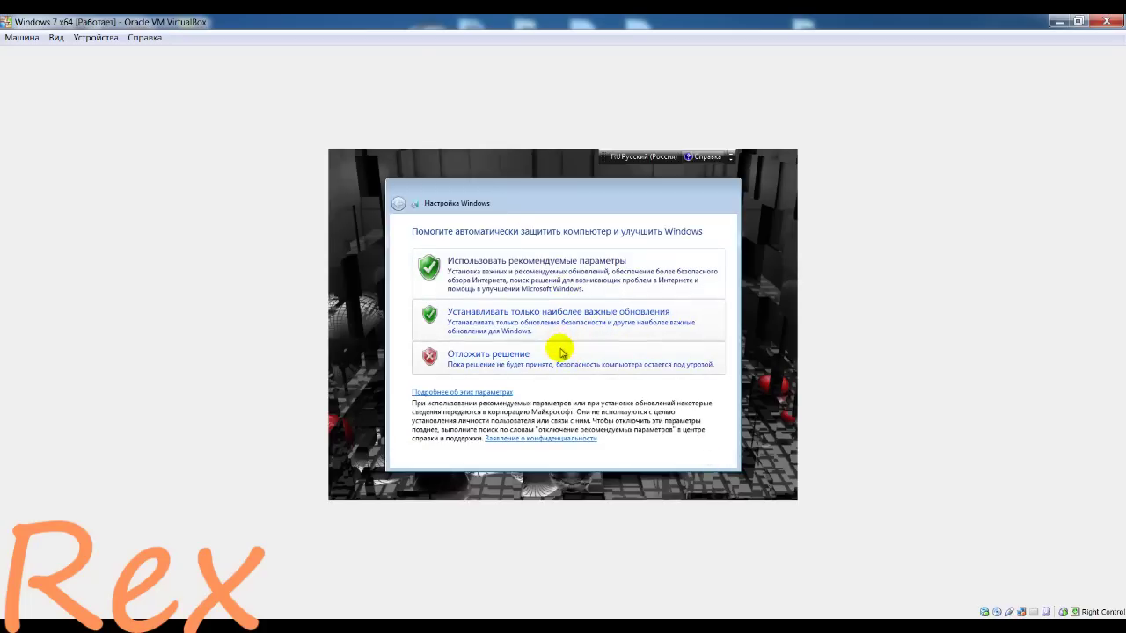
Step: Choose to install only the most important updates and set the computer's network location to public network
click(563, 310)
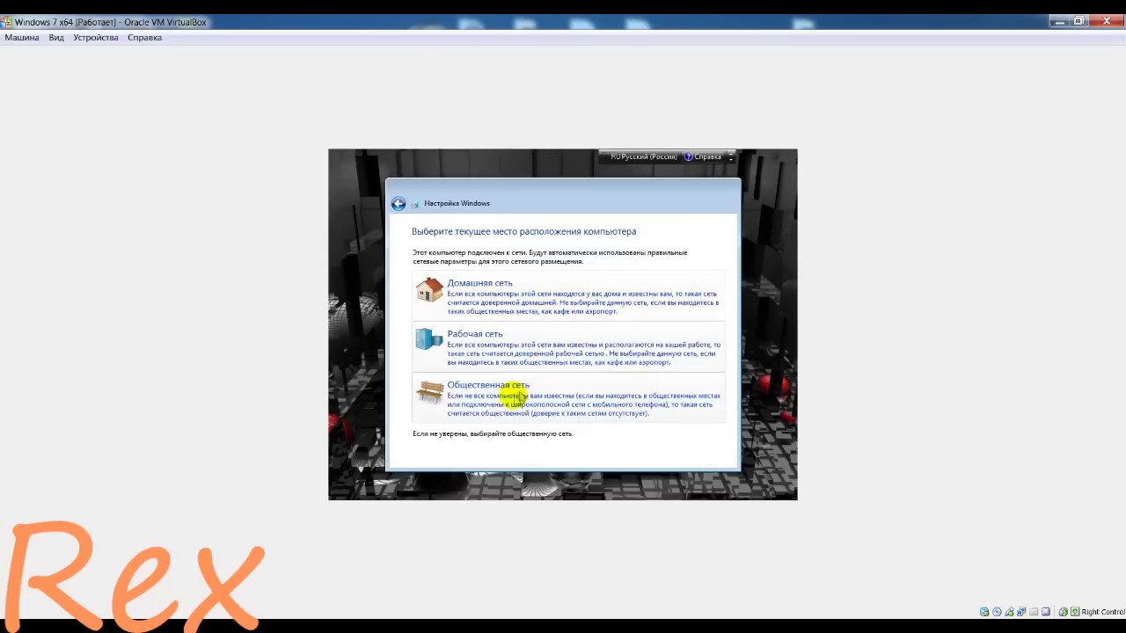
click(512, 394)
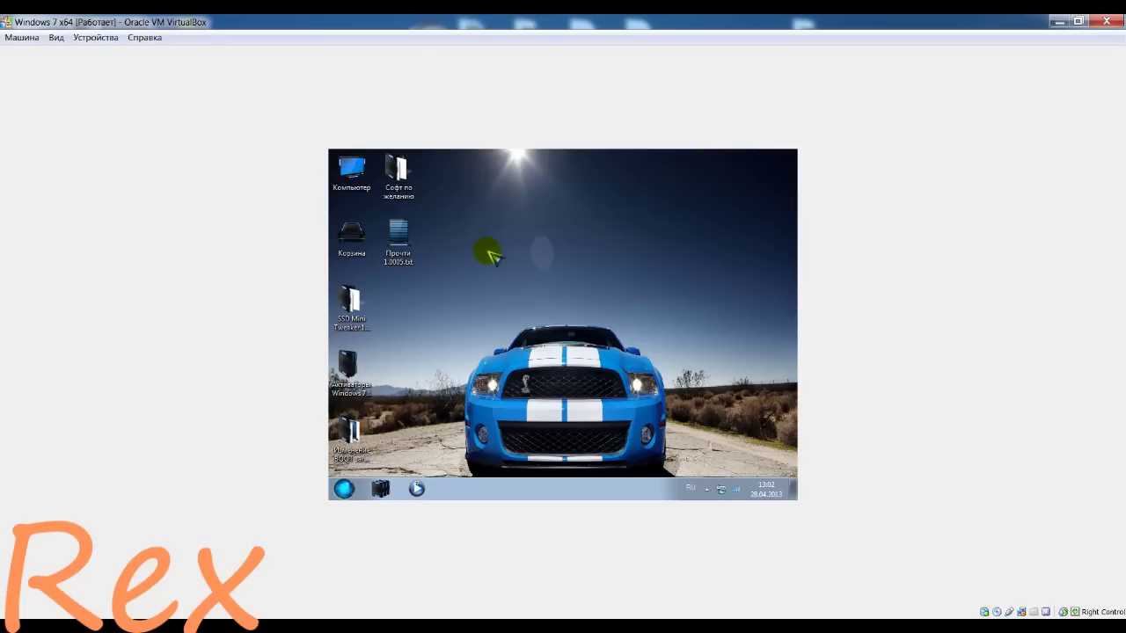
Step: Set the guest desktop's screen resolution to 1152 × 864 and apply it
right_click(535, 264)
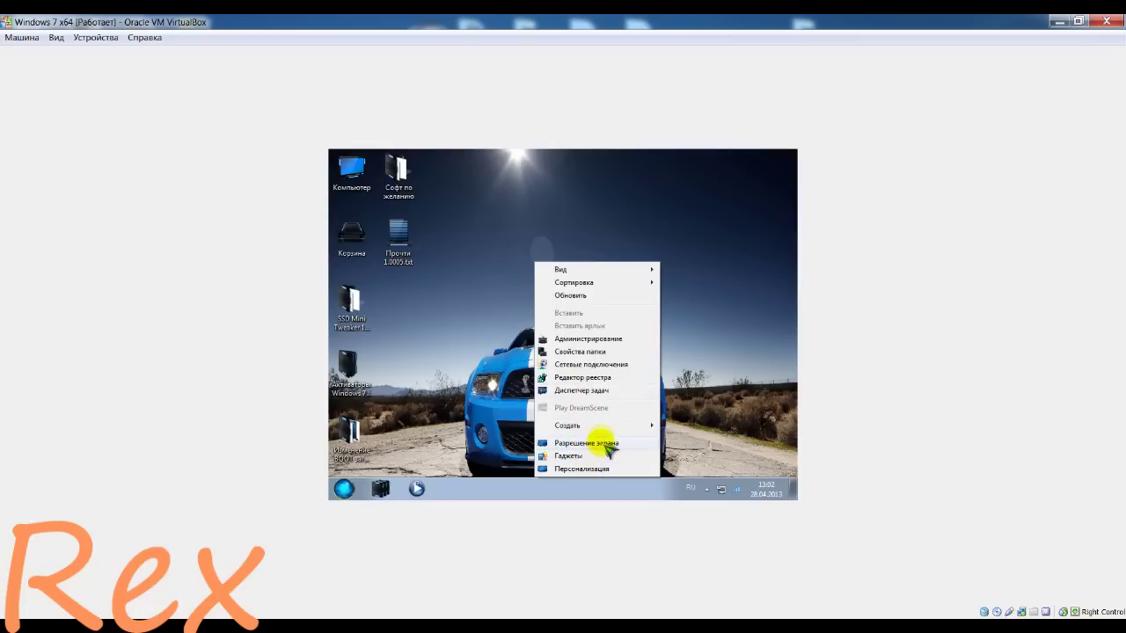
click(607, 443)
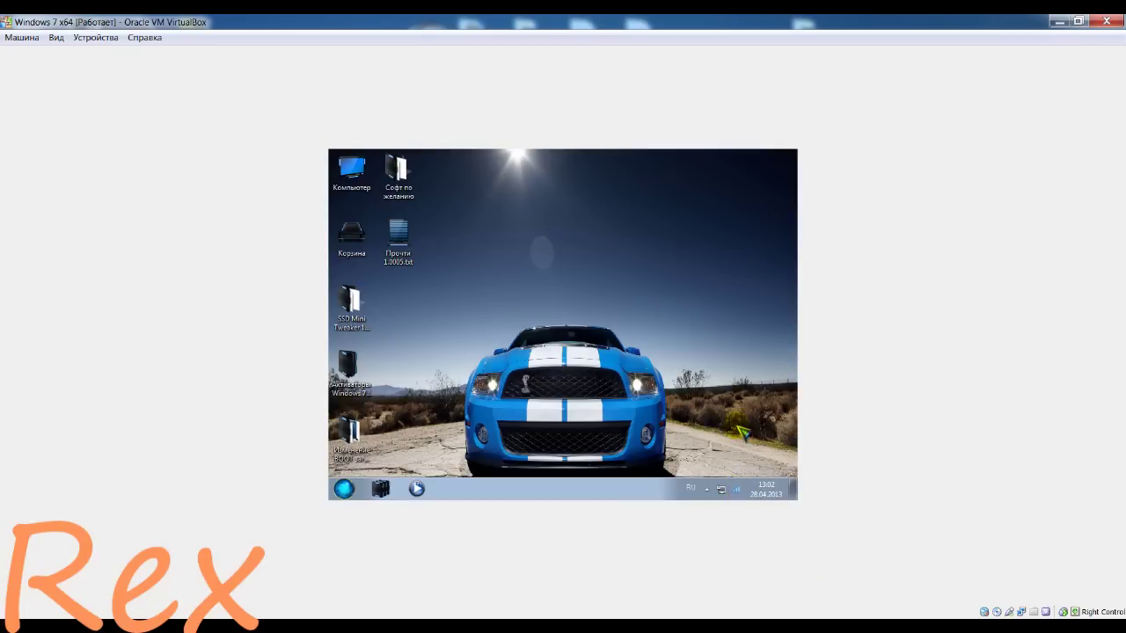
right_click(542, 262)
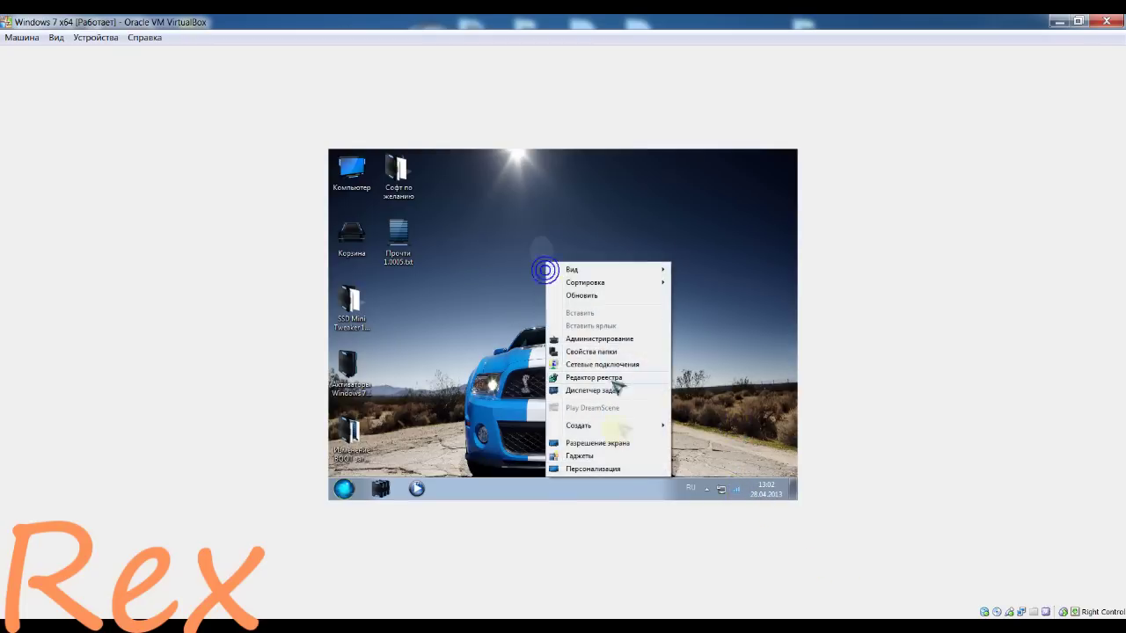
click(603, 440)
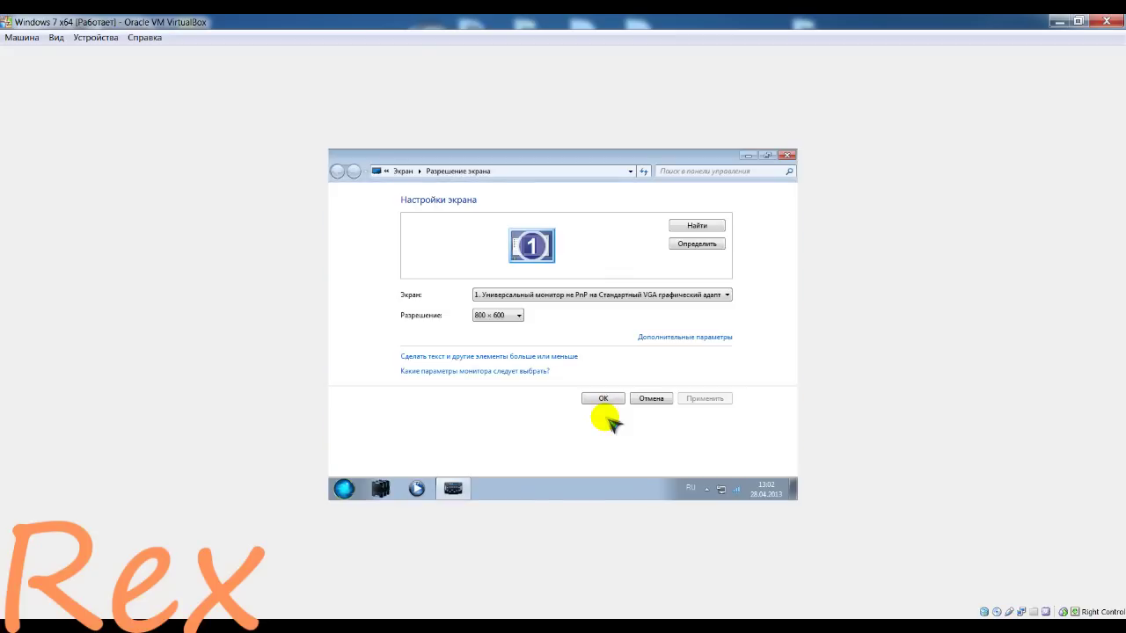
click(518, 315)
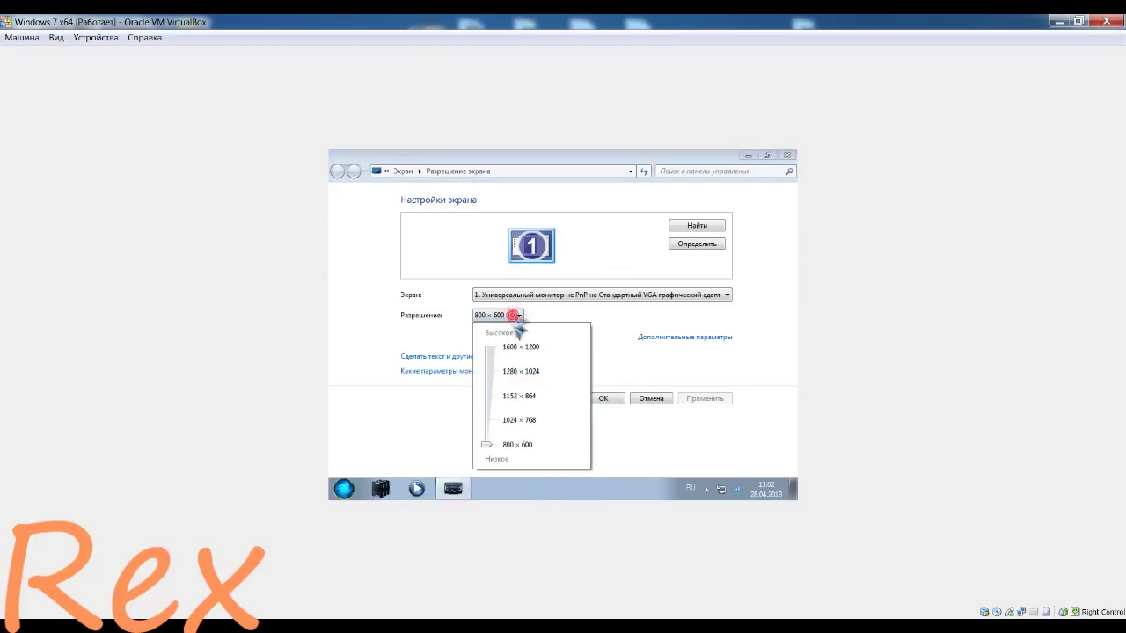
click(491, 372)
drag(495, 380, 489, 395)
click(704, 399)
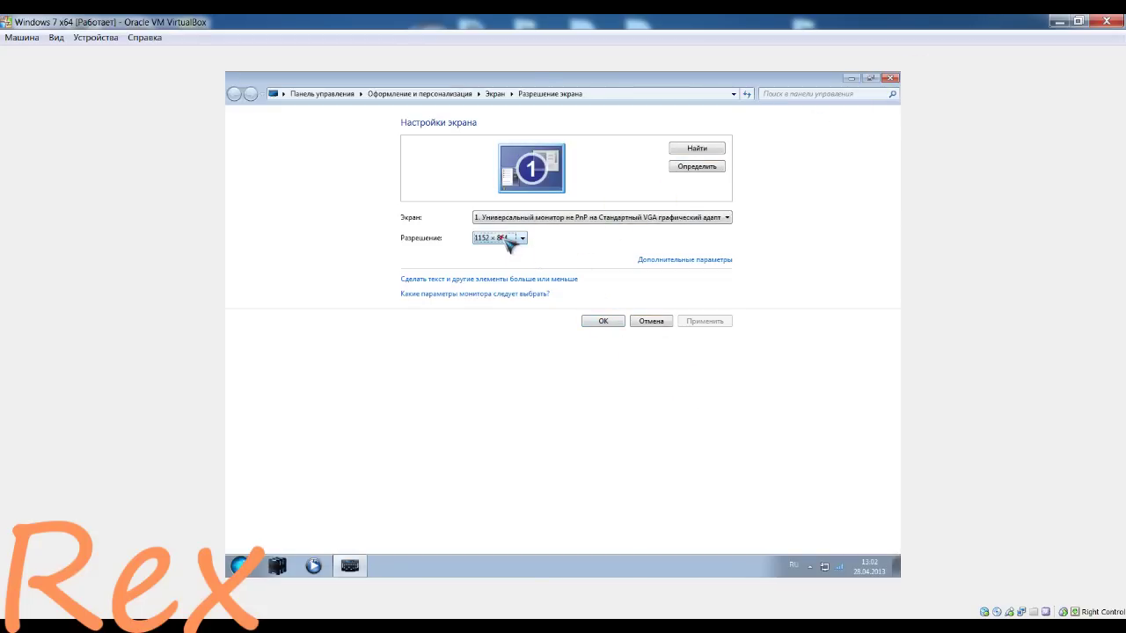
Step: Try a 1280 × 1024 screen resolution, revert the change and close the display settings
click(510, 238)
drag(490, 299, 490, 294)
click(699, 321)
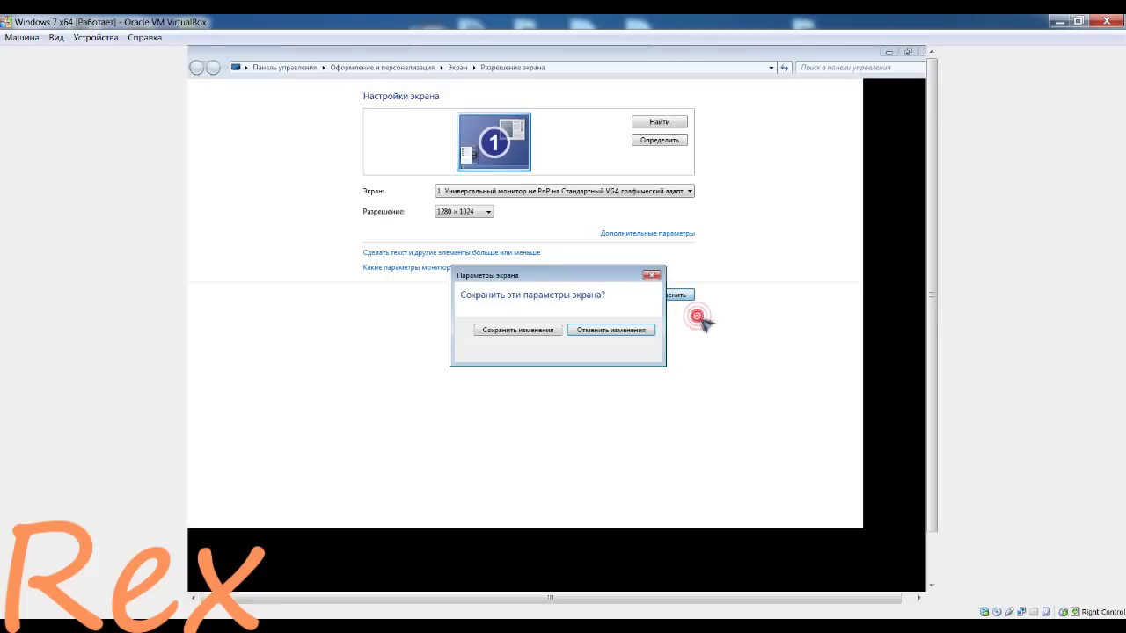
click(610, 330)
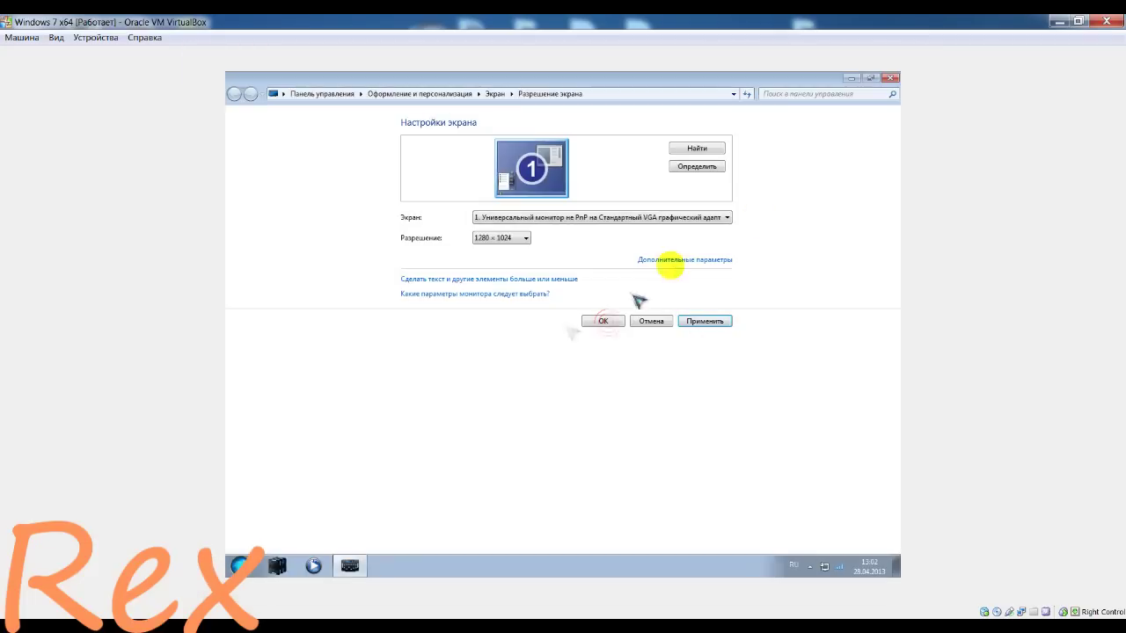
click(890, 78)
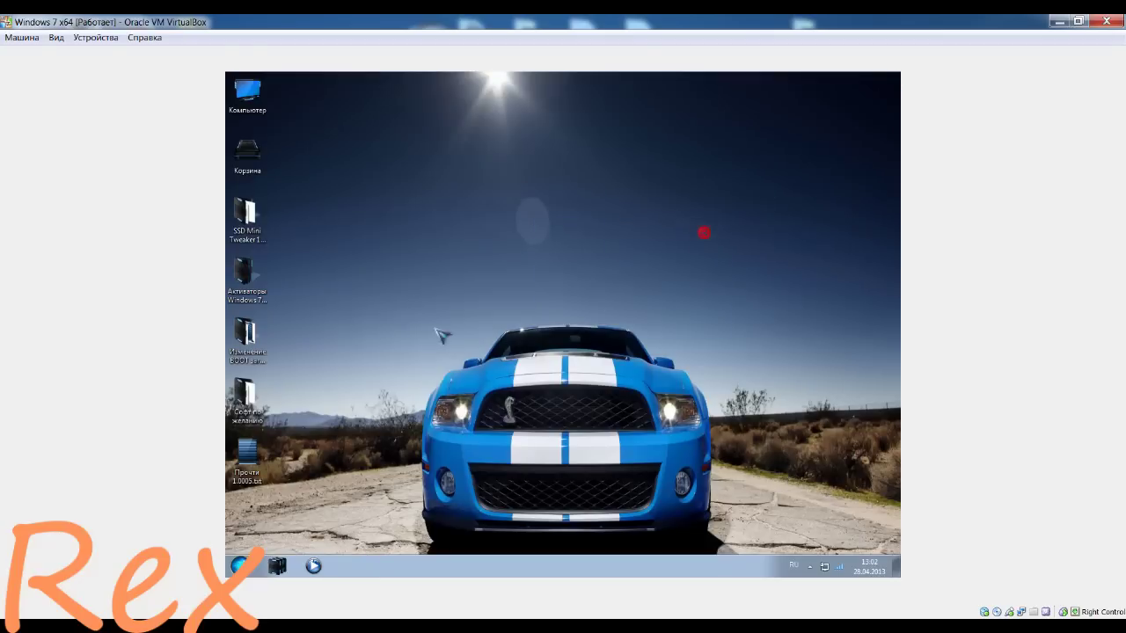
Step: View the guest's volume control and hidden notification icons, then close the USB Safely Remove popup
click(837, 566)
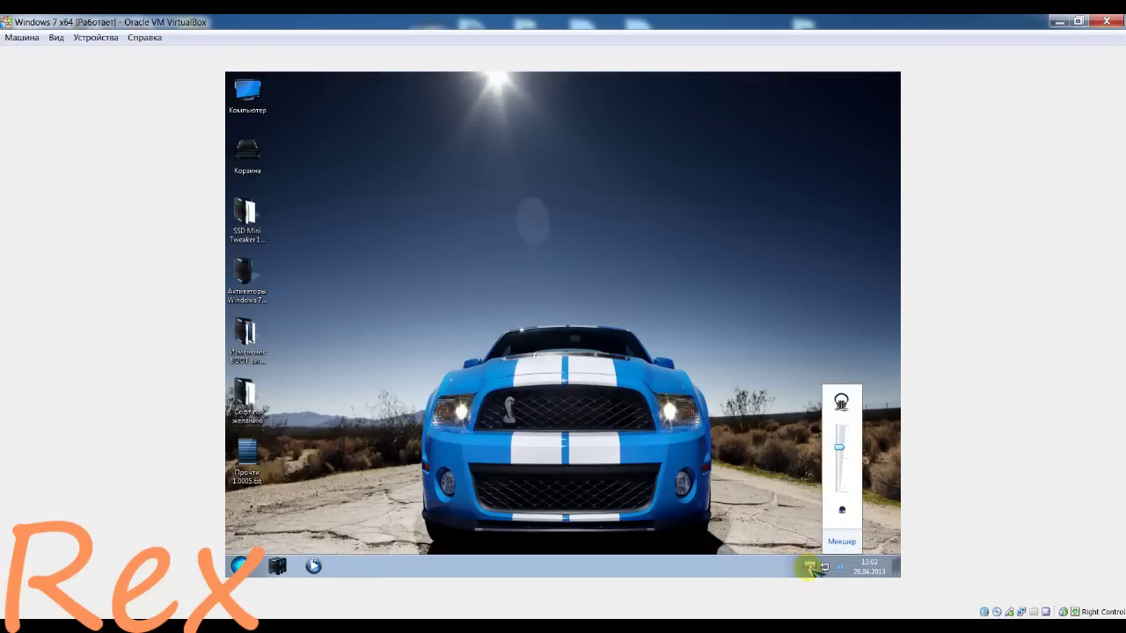
click(808, 565)
mouse_move(807, 519)
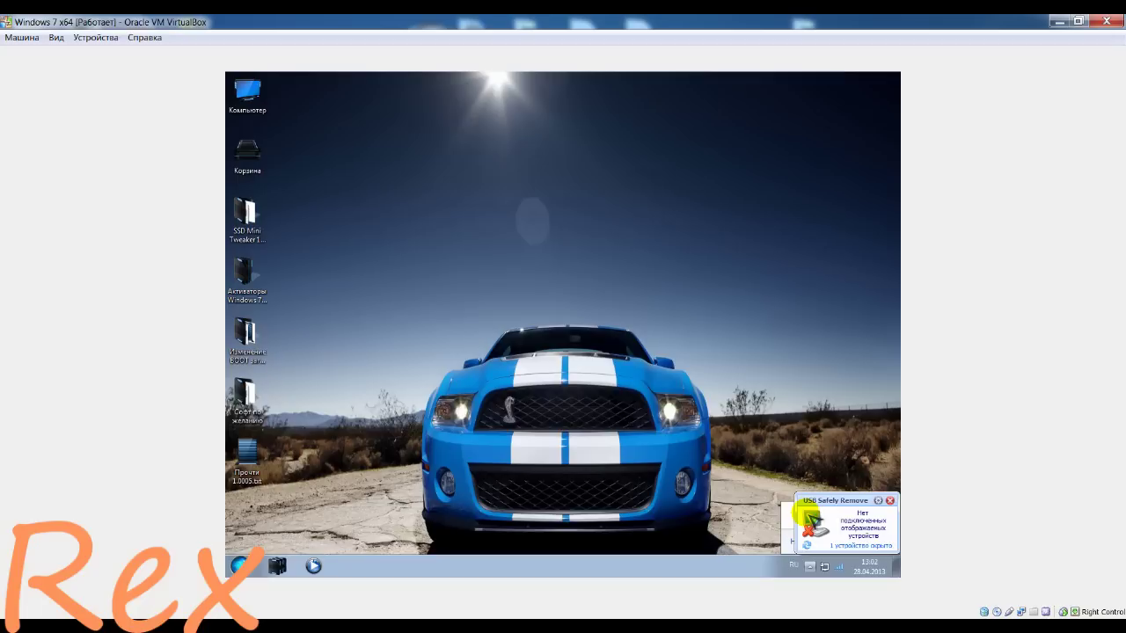
click(890, 500)
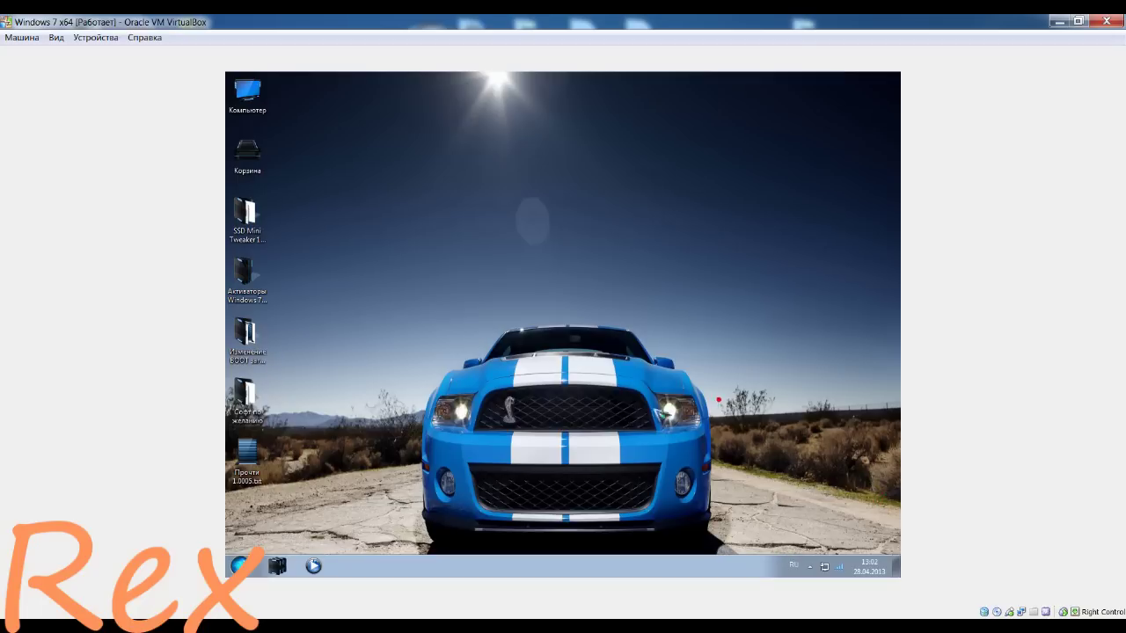
Step: Check the contents of the SSD Mini Tweaker folder, close it and view the desktop's context commands
double_click(246, 227)
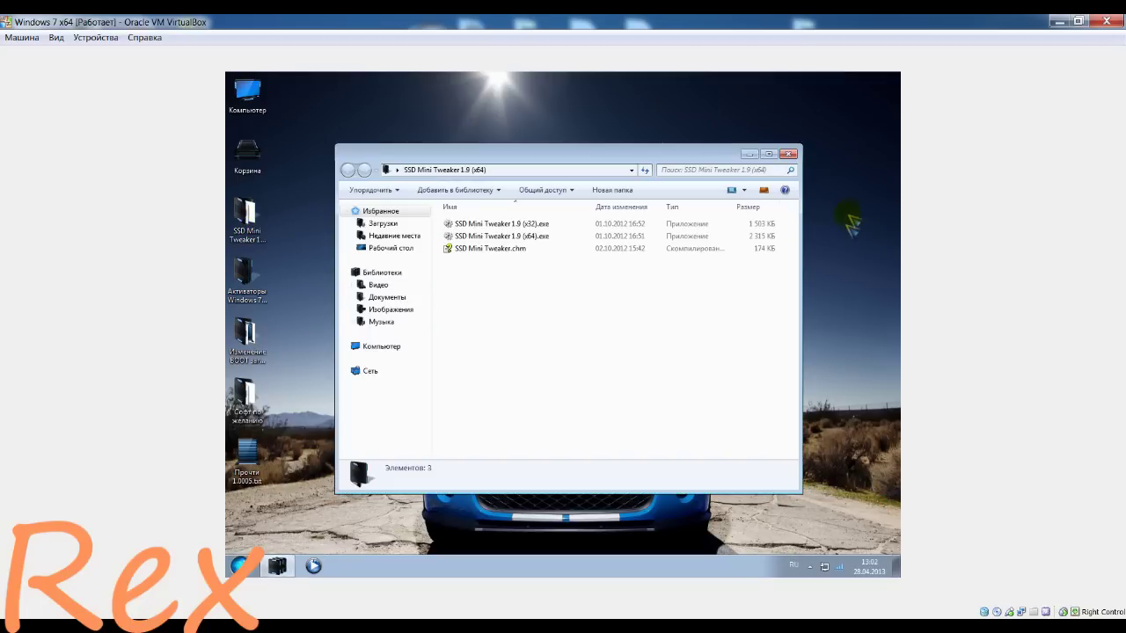
click(791, 154)
right_click(633, 193)
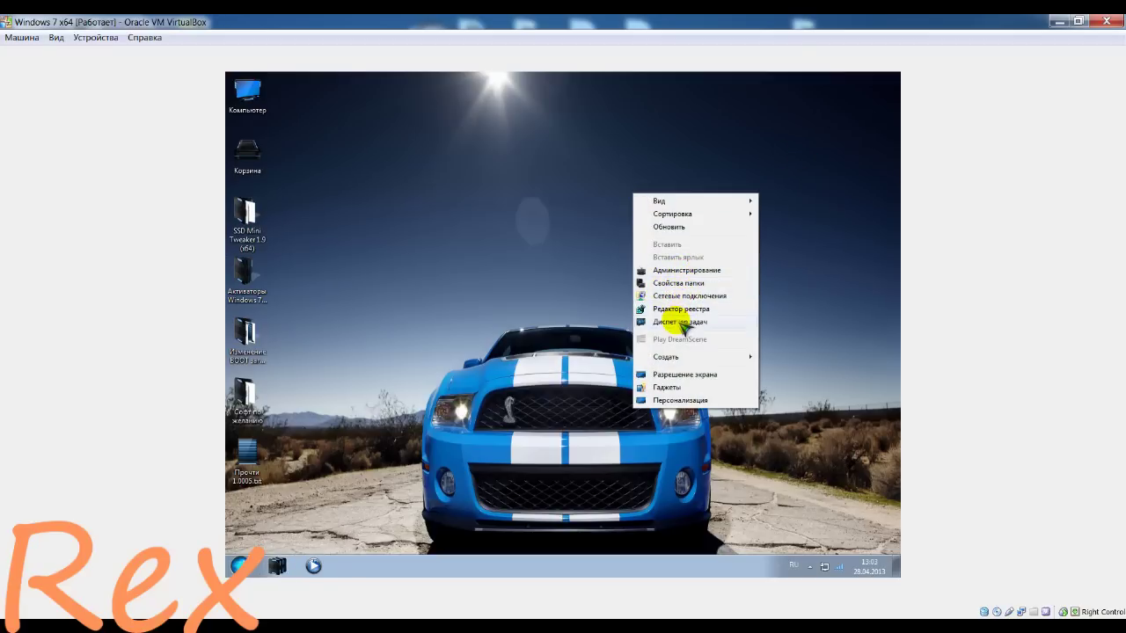
click(563, 273)
Step: View the computer's system properties in the guest Windows and close them
click(239, 565)
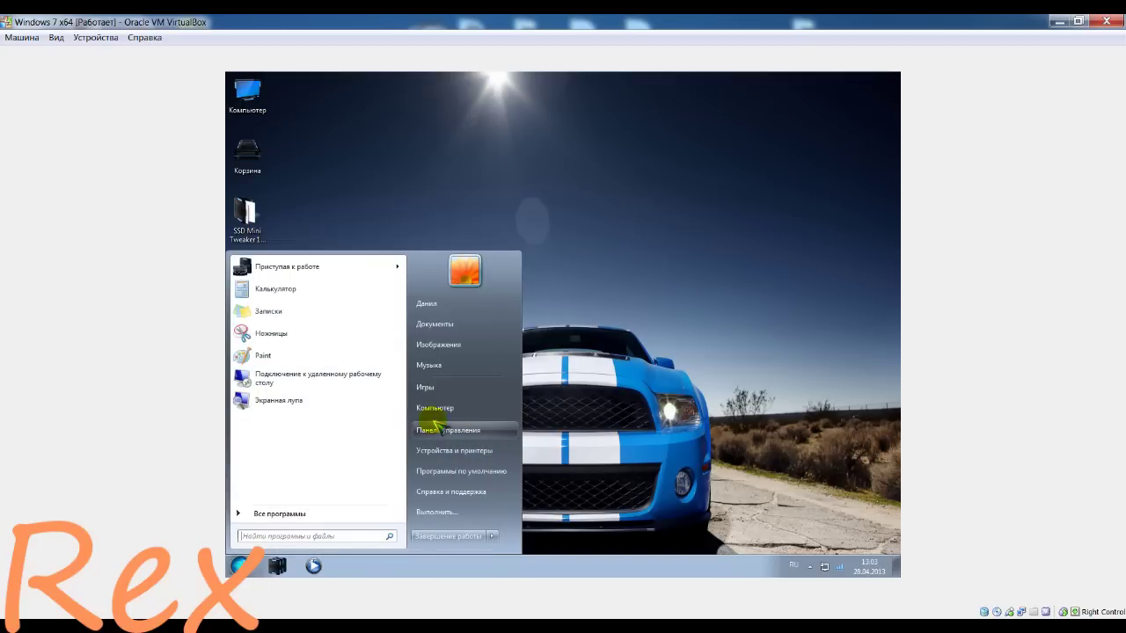
right_click(443, 408)
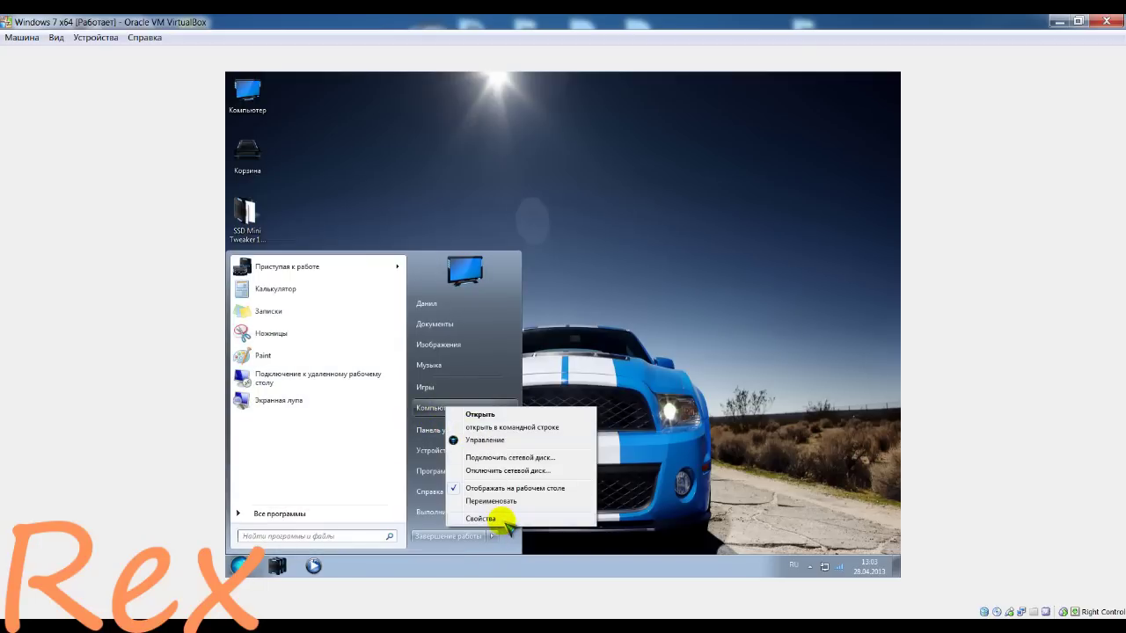
click(502, 520)
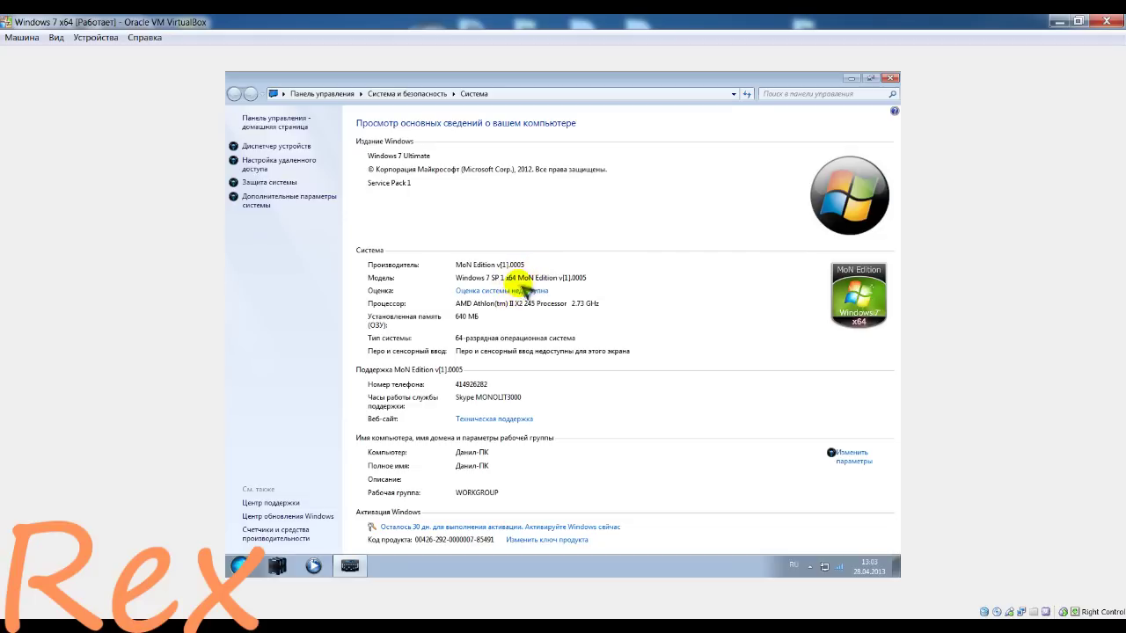
click(890, 78)
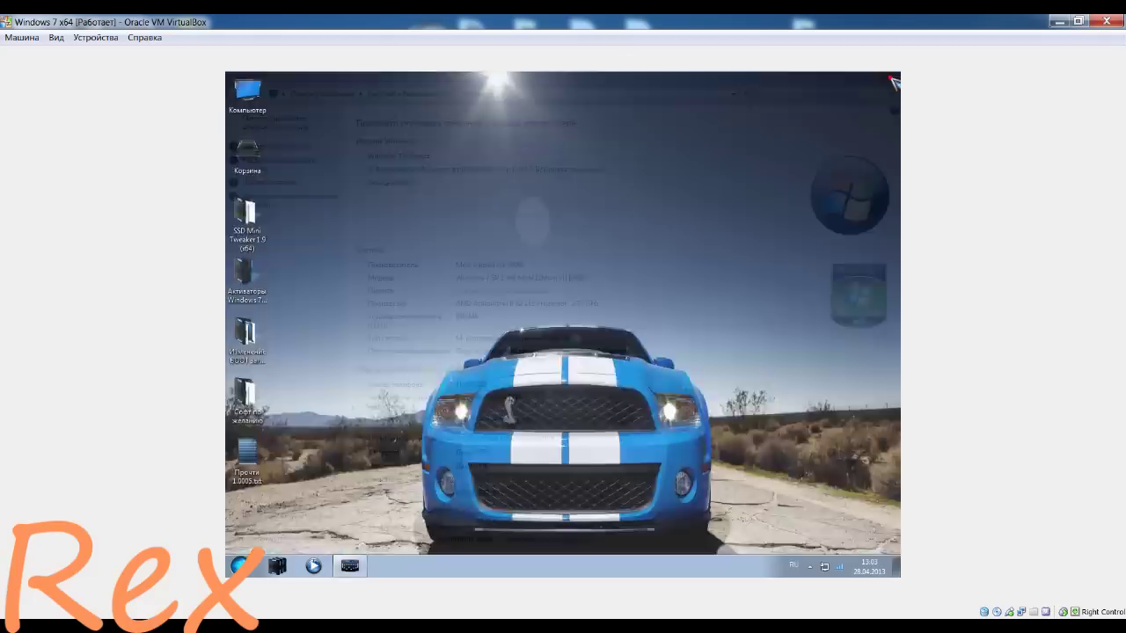
Step: Shut down the guest Windows 7 system
click(239, 566)
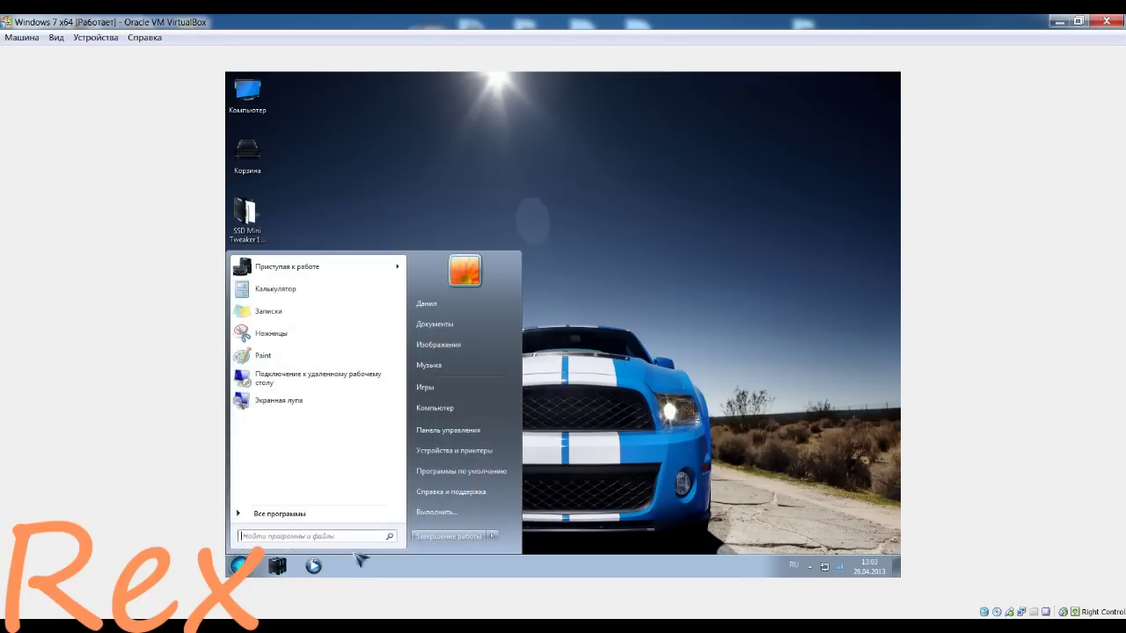
click(438, 536)
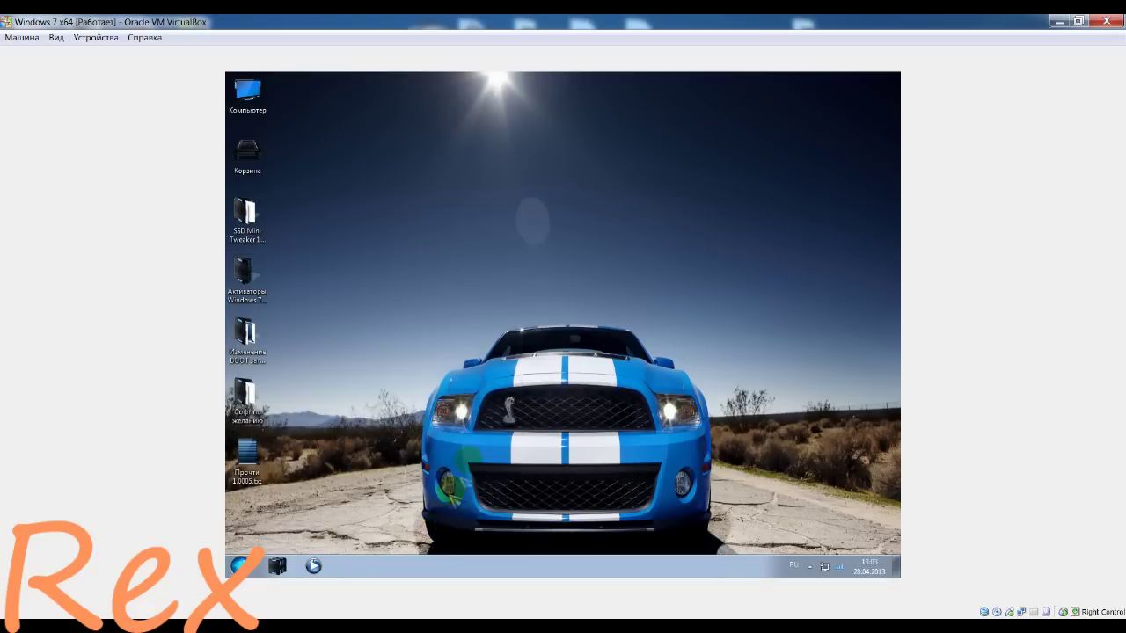